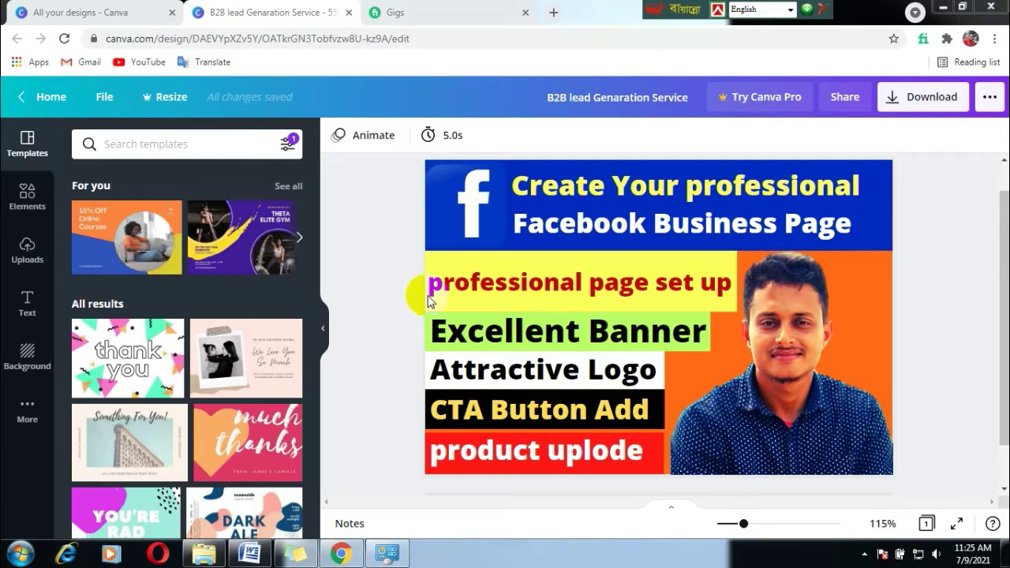
Examine the file types offered for downloading the Facebook business page design and close the download options
{"action": "left_click", "coordinate": [570, 458]}
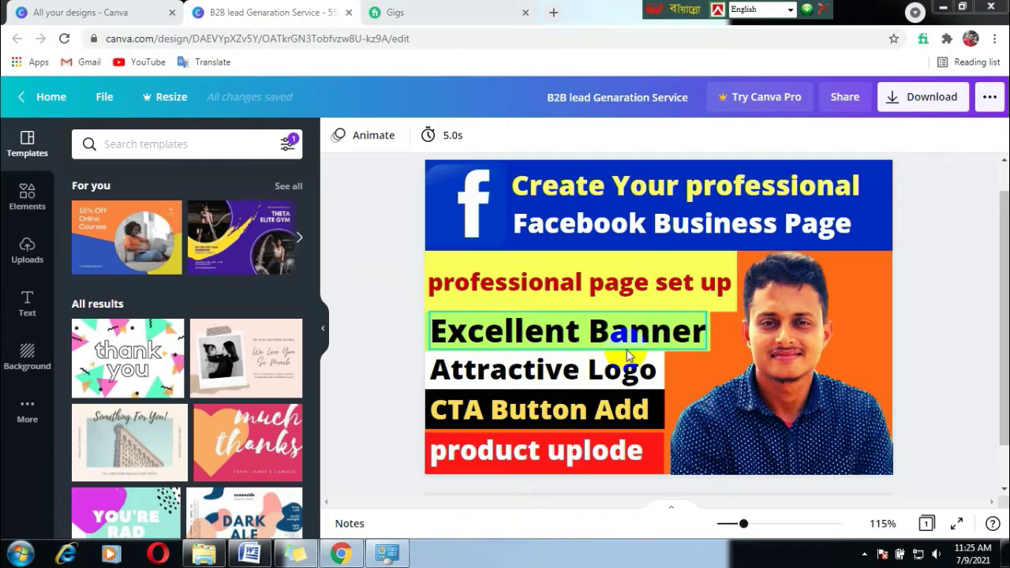
{"action": "left_click", "coordinate": [669, 384]}
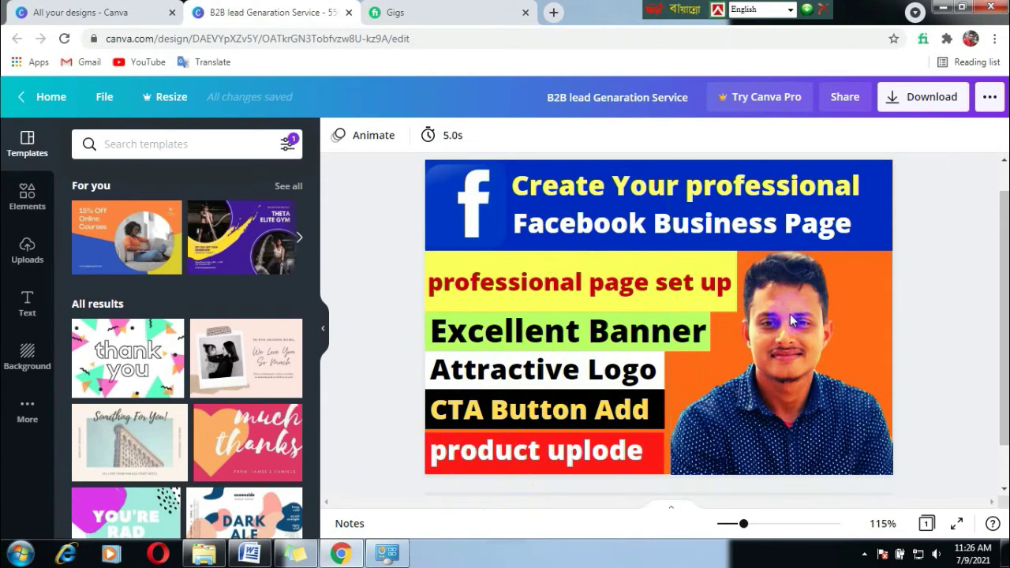
{"action": "left_click", "coordinate": [940, 114]}
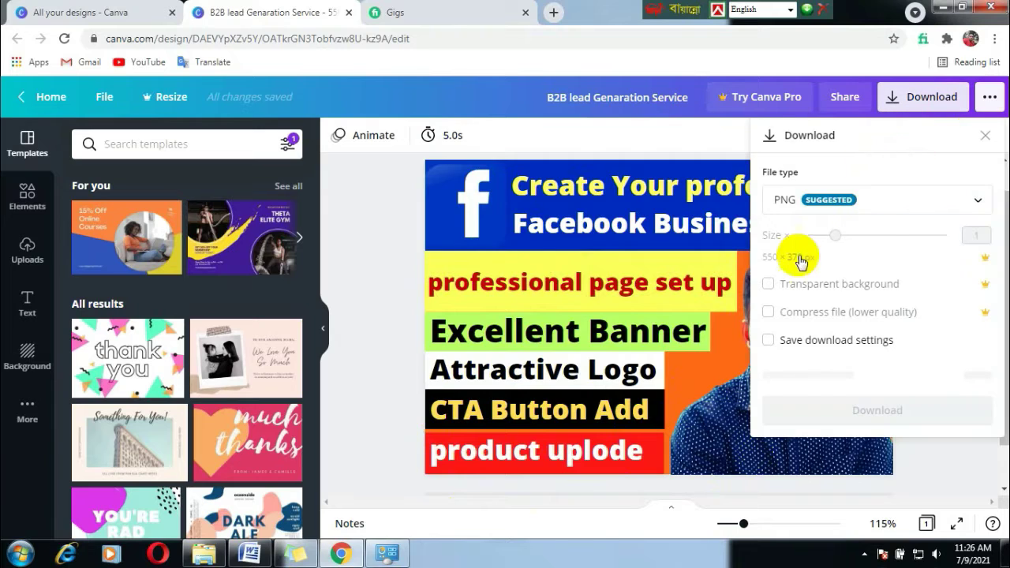
{"action": "left_click", "coordinate": [976, 203]}
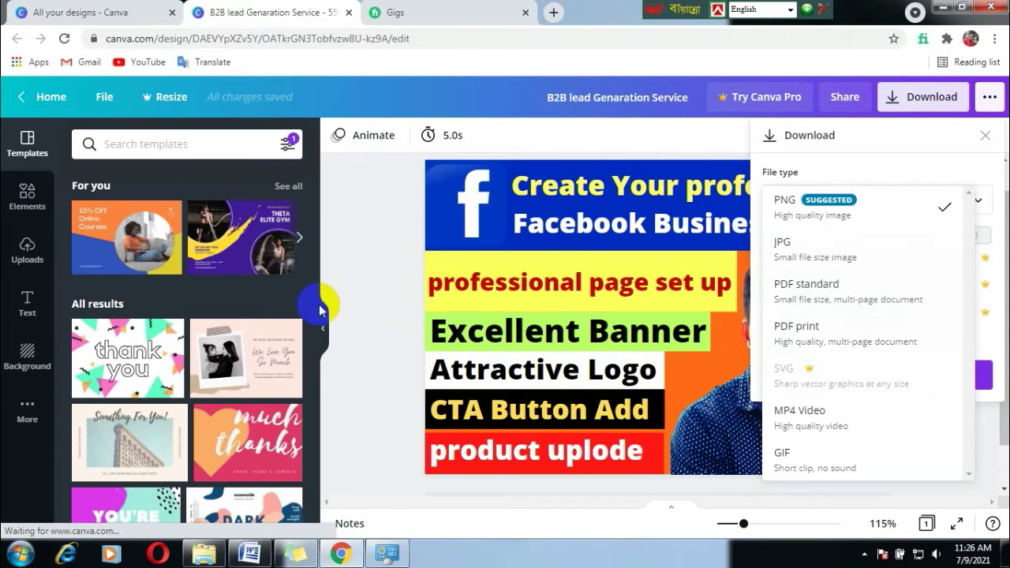
{"action": "left_click", "coordinate": [391, 288]}
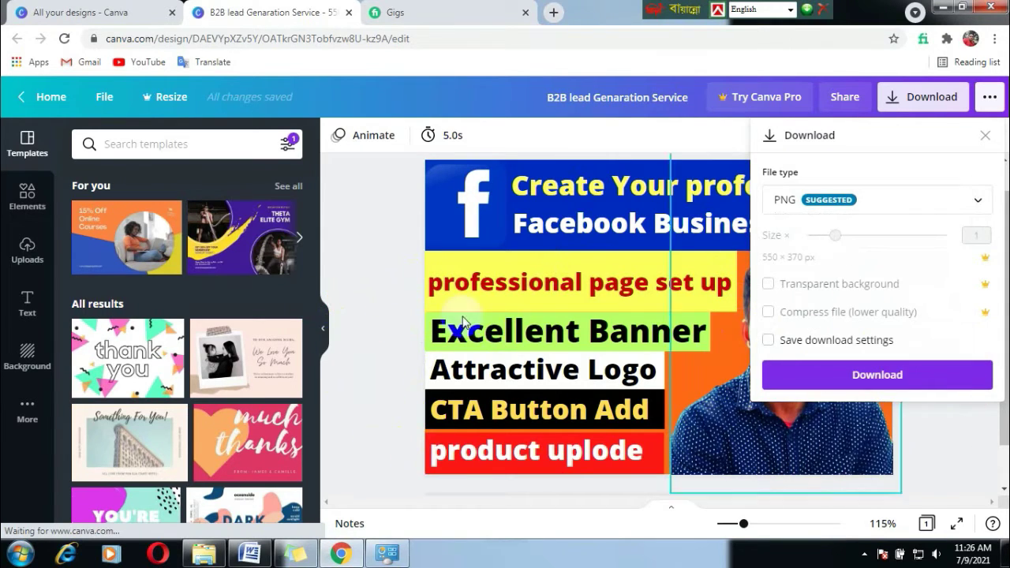
{"action": "left_click", "coordinate": [372, 286]}
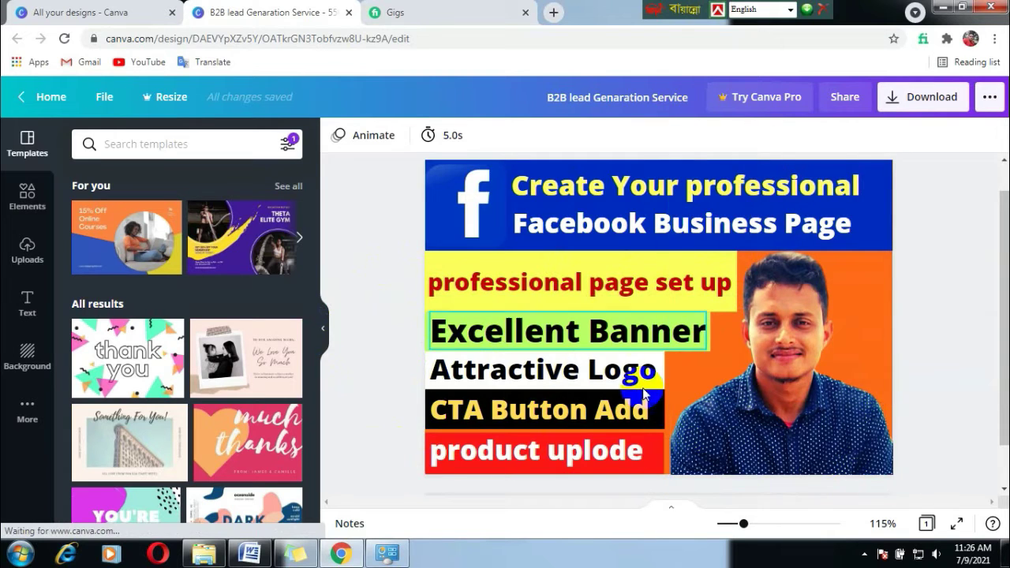
Minimize the browser and open the Downloads folder in a maximized Windows Explorer window
{"action": "left_click", "coordinate": [940, 7]}
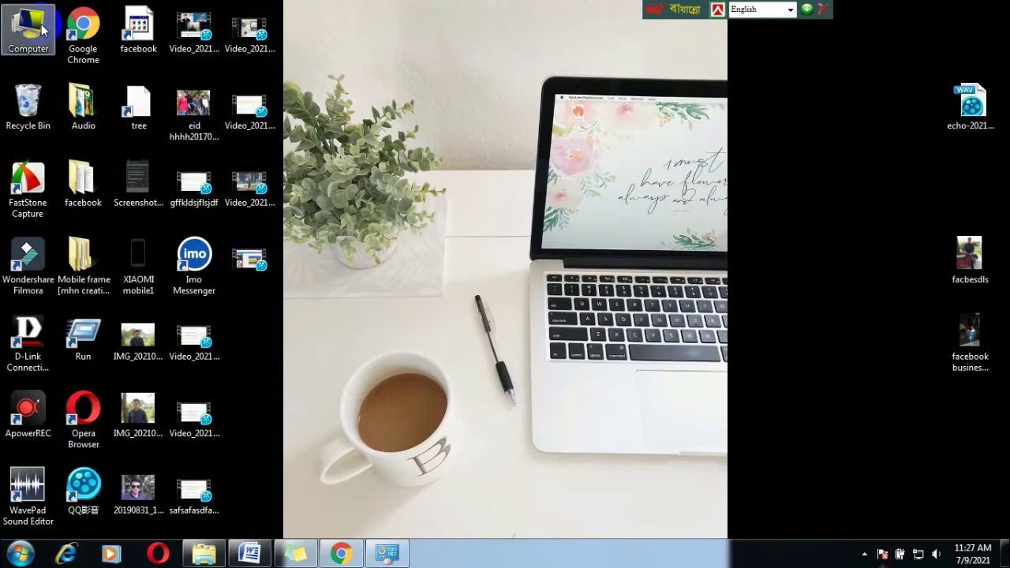
{"action": "double_click", "coordinate": [30, 31]}
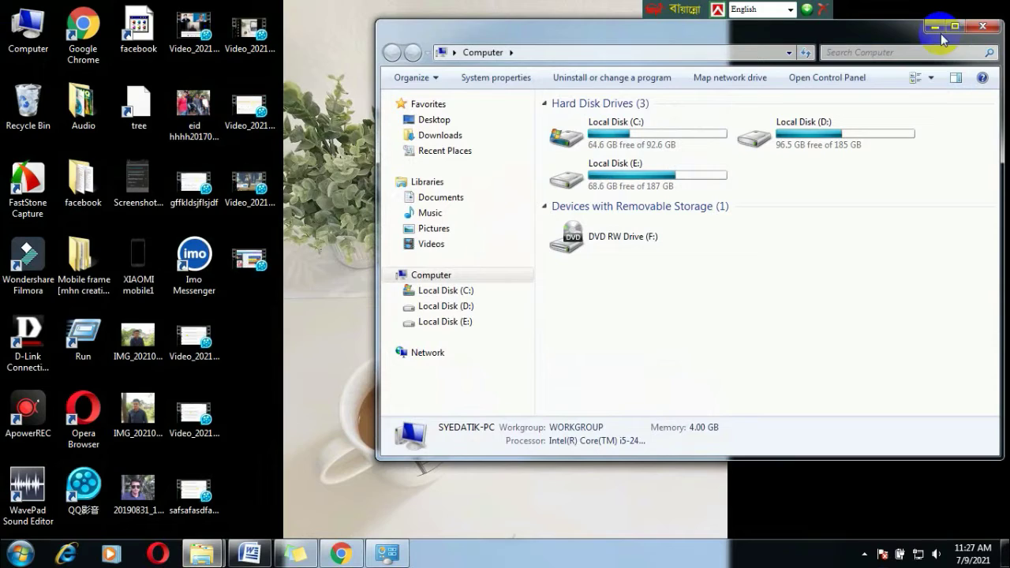
{"action": "double_click", "coordinate": [824, 34]}
{"action": "left_click", "coordinate": [60, 111]}
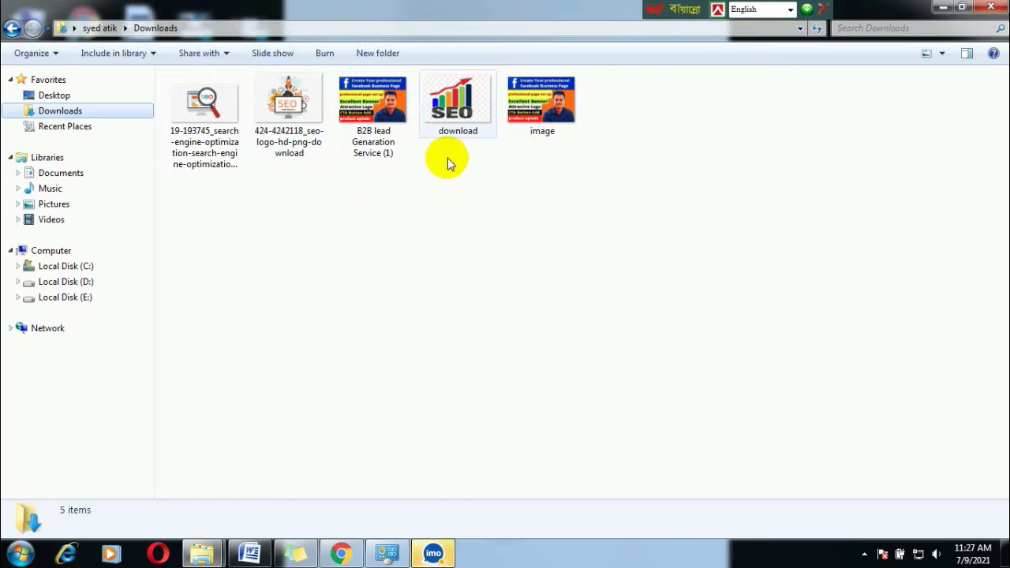
Examine the detailed properties of the PNG file "B2B lead Genaration Service (1)" and close the dialog
{"action": "right_click", "coordinate": [387, 151]}
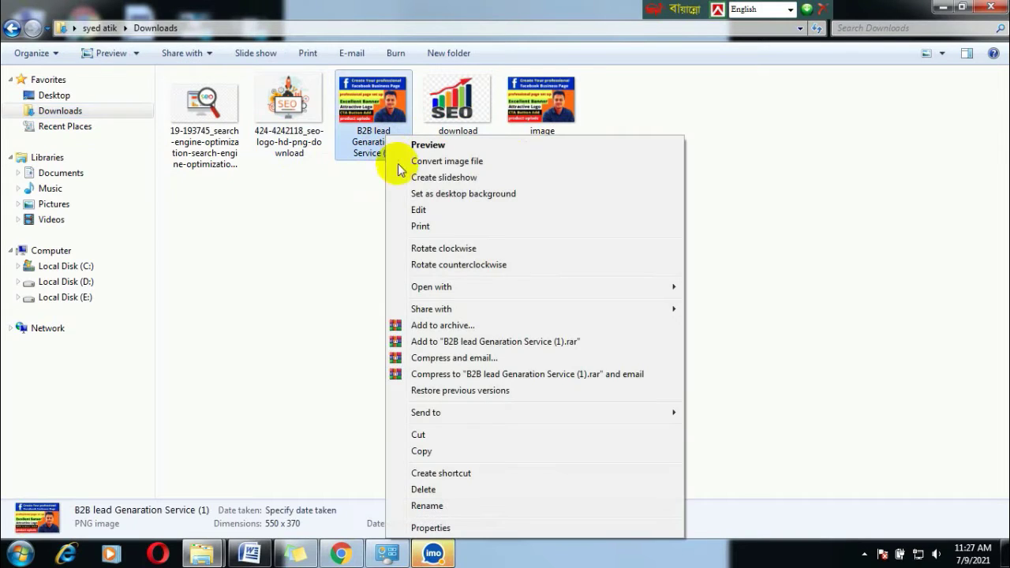
{"action": "left_click", "coordinate": [454, 530]}
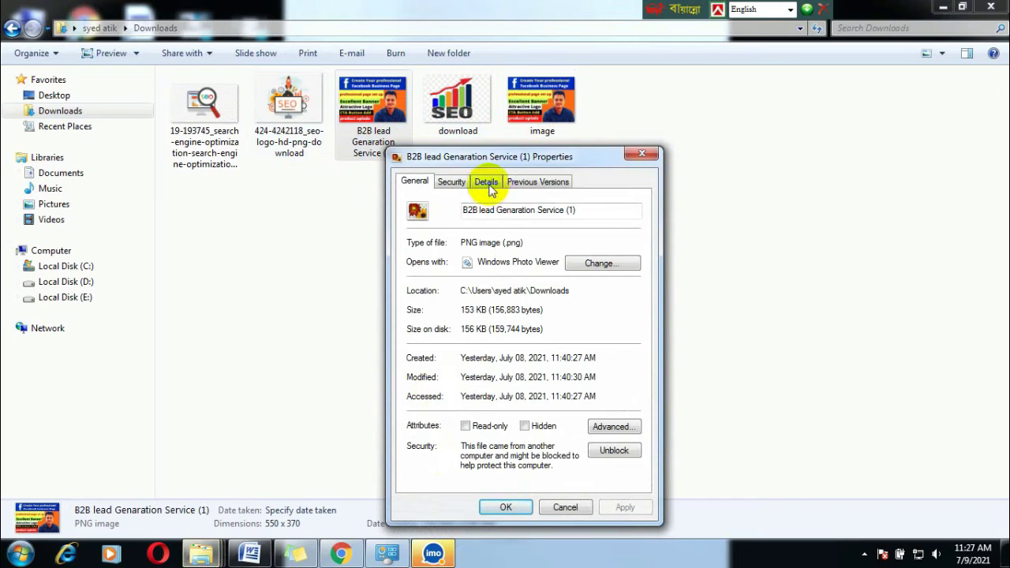
{"action": "left_click", "coordinate": [487, 182]}
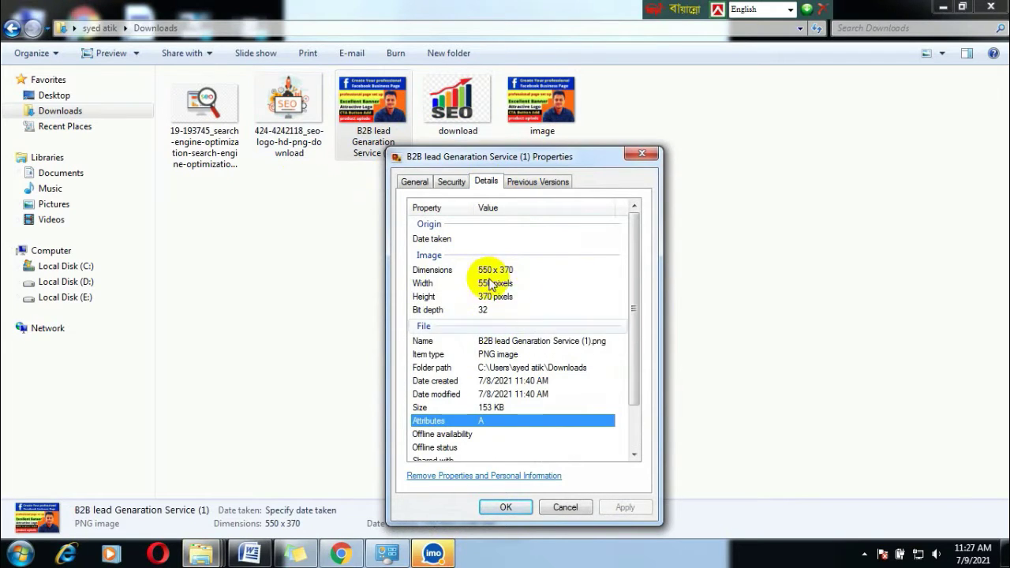
{"action": "scroll", "coordinate": [512, 289], "scroll_direction": "down", "scroll_amount": 2}
{"action": "scroll", "coordinate": [466, 254], "scroll_direction": "up", "scroll_amount": 2}
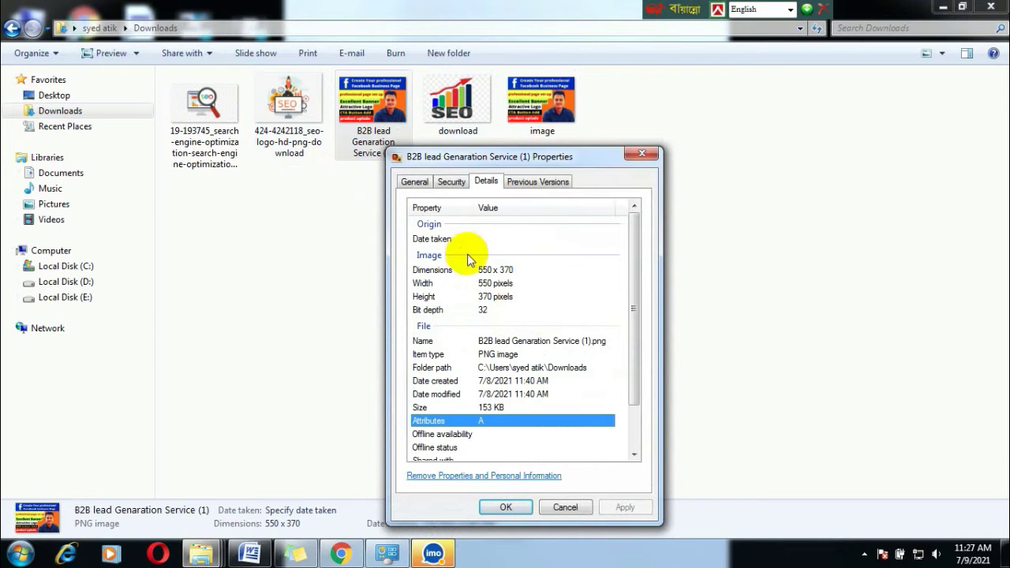
{"action": "scroll", "coordinate": [517, 330], "scroll_direction": "down", "scroll_amount": 2}
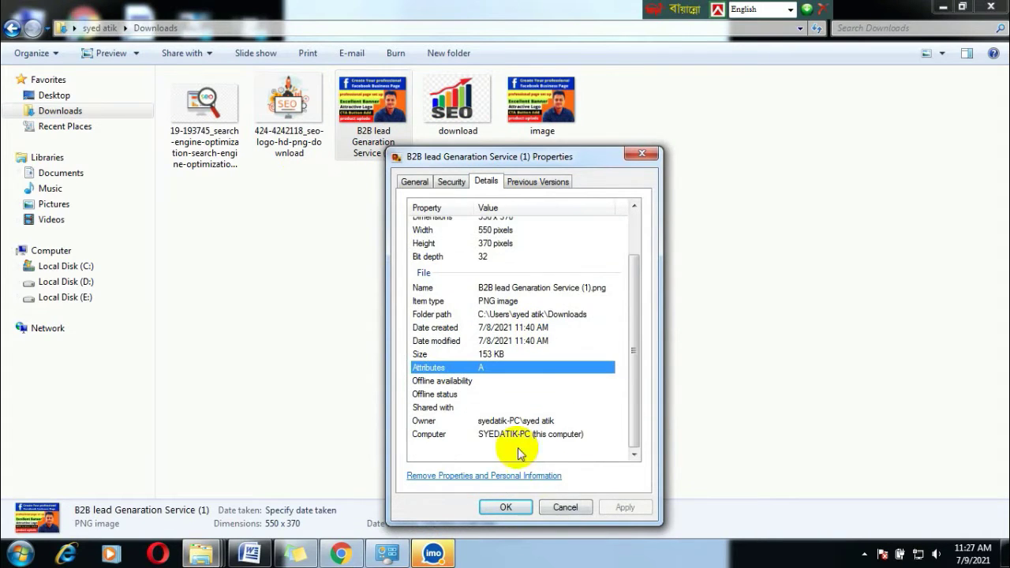
{"action": "left_click", "coordinate": [652, 161]}
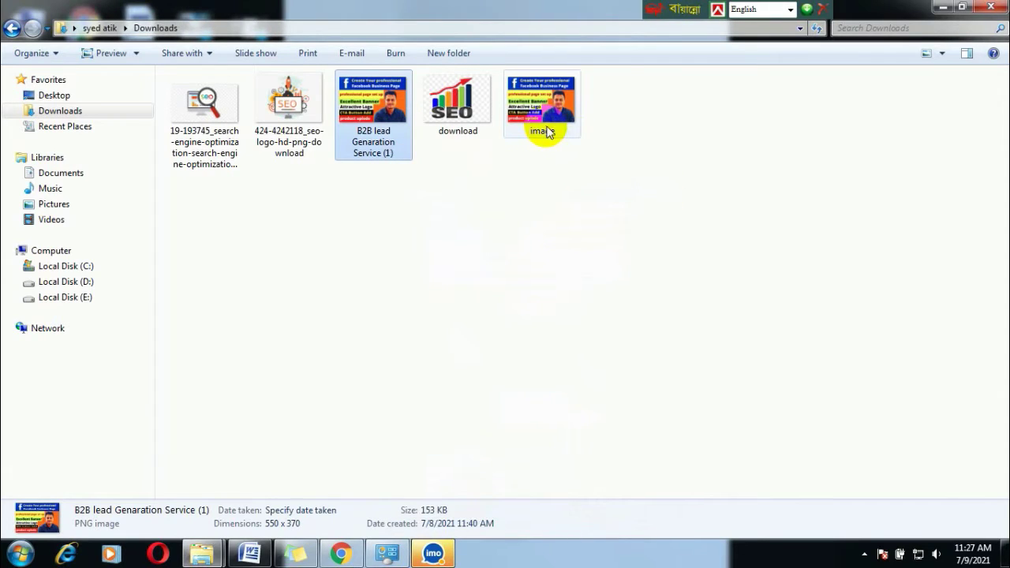
Examine the detailed properties of the JPEG file "image", including its title, tags and comments, and close the dialog
{"action": "right_click", "coordinate": [549, 132]}
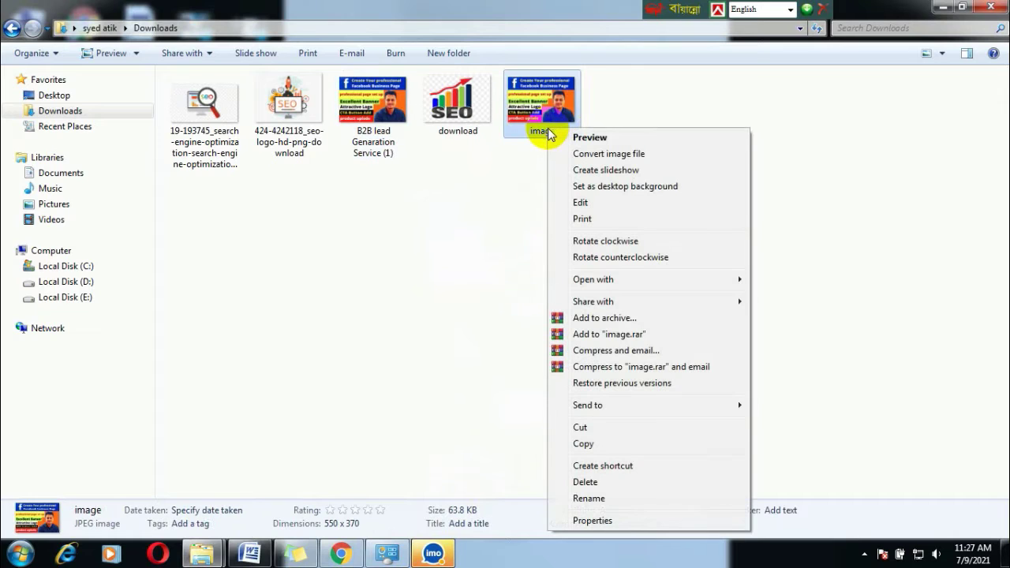
{"action": "left_click", "coordinate": [608, 523]}
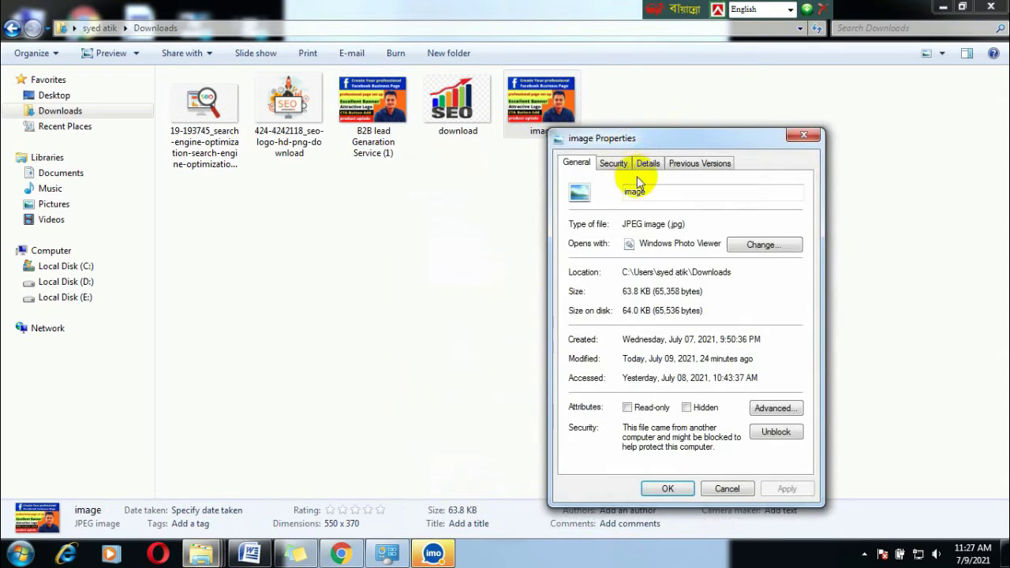
{"action": "left_click", "coordinate": [649, 164]}
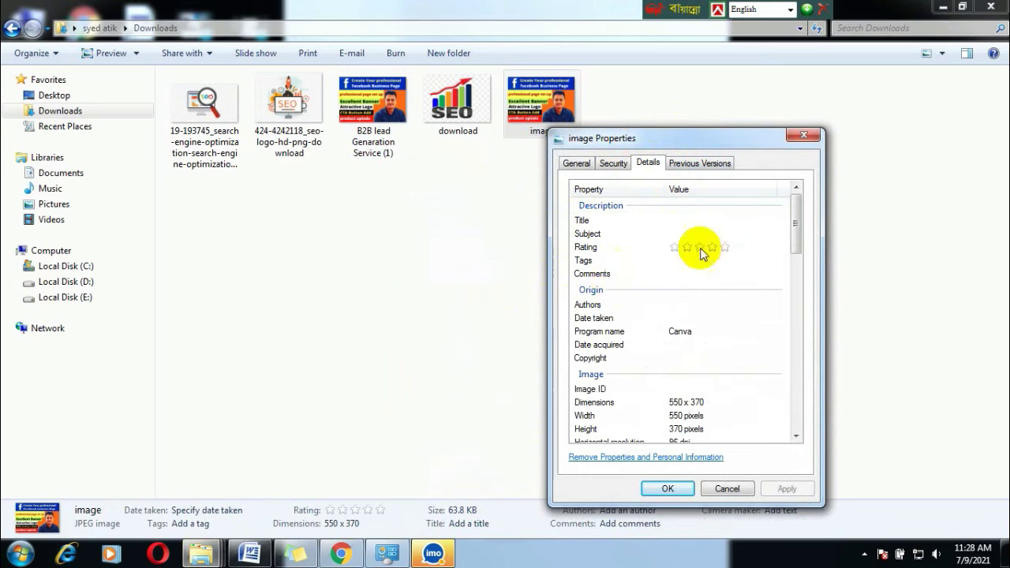
{"action": "left_click", "coordinate": [677, 236]}
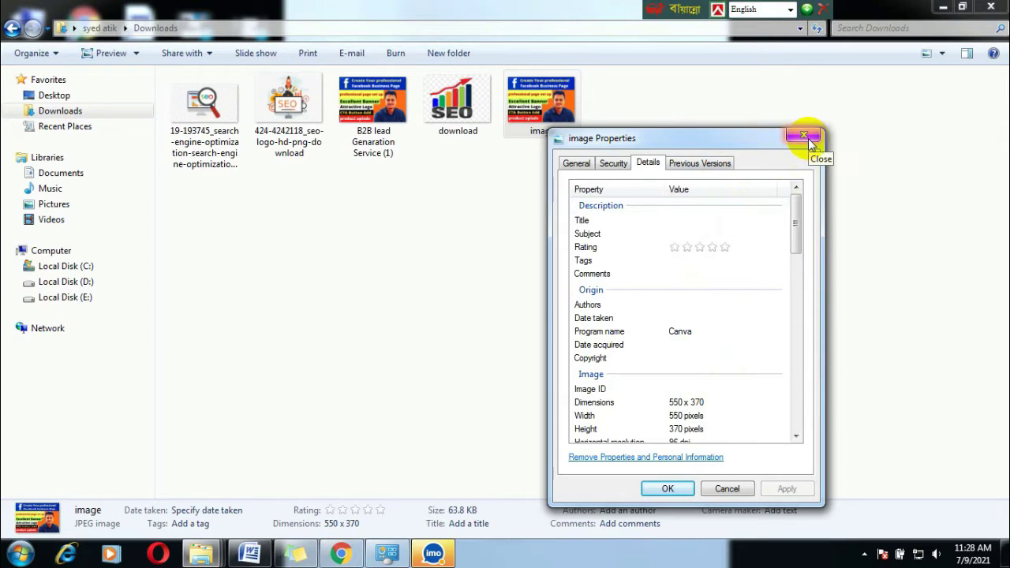
{"action": "key", "text": "Escape"}
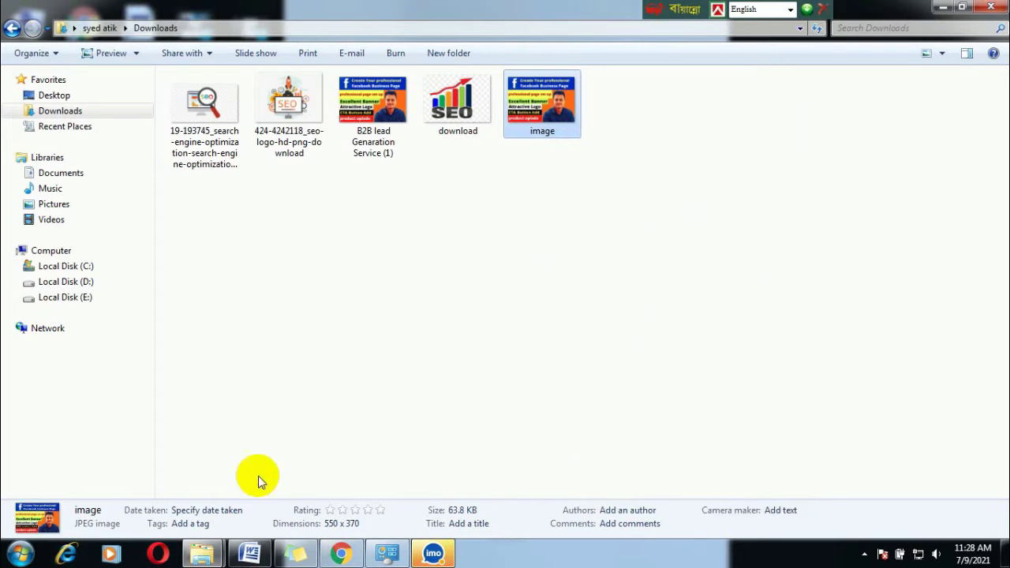
Switch to the "facebook business" document in Word and read through the prepared title, keywords and description
{"action": "left_click", "coordinate": [250, 553]}
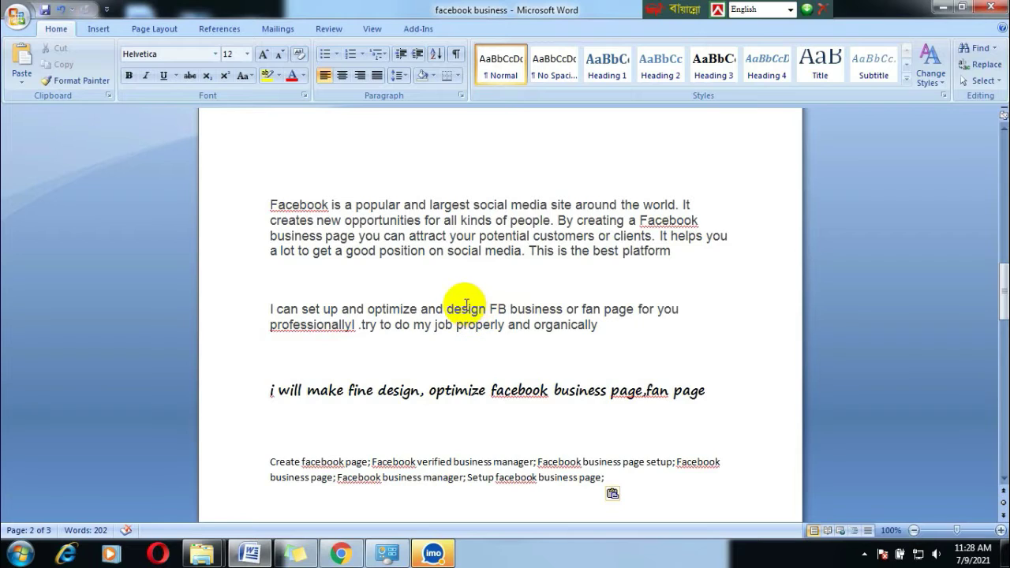
{"action": "scroll", "coordinate": [466, 306], "scroll_direction": "down", "scroll_amount": 2}
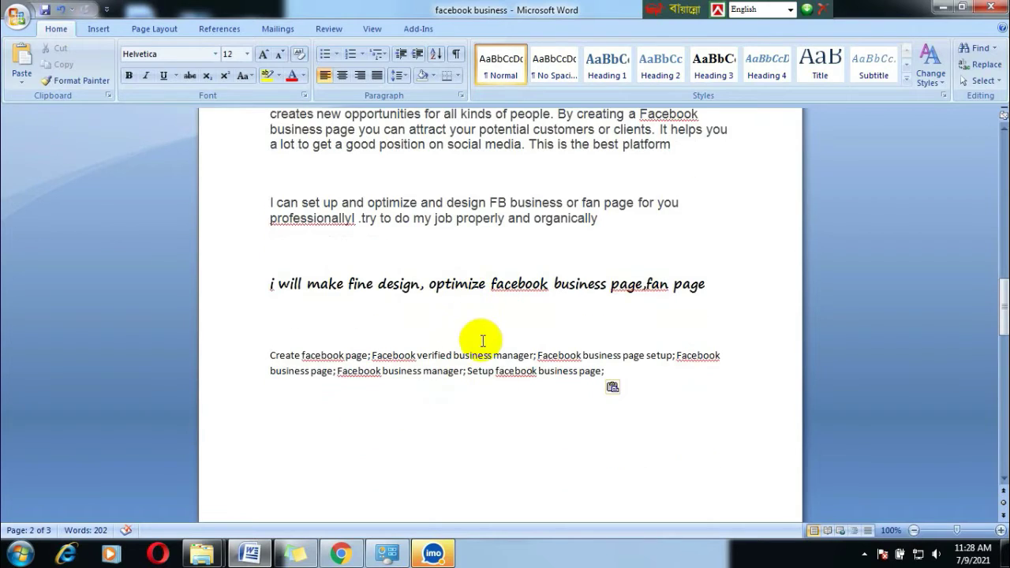
{"action": "scroll", "coordinate": [477, 339], "scroll_direction": "up", "scroll_amount": 1}
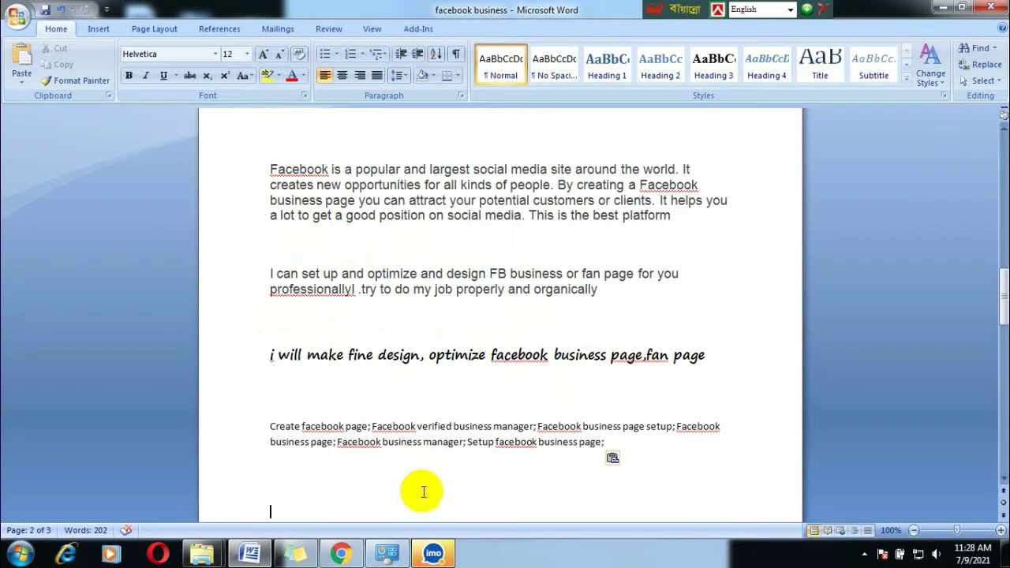
{"action": "scroll", "coordinate": [336, 414], "scroll_direction": "down", "scroll_amount": 1}
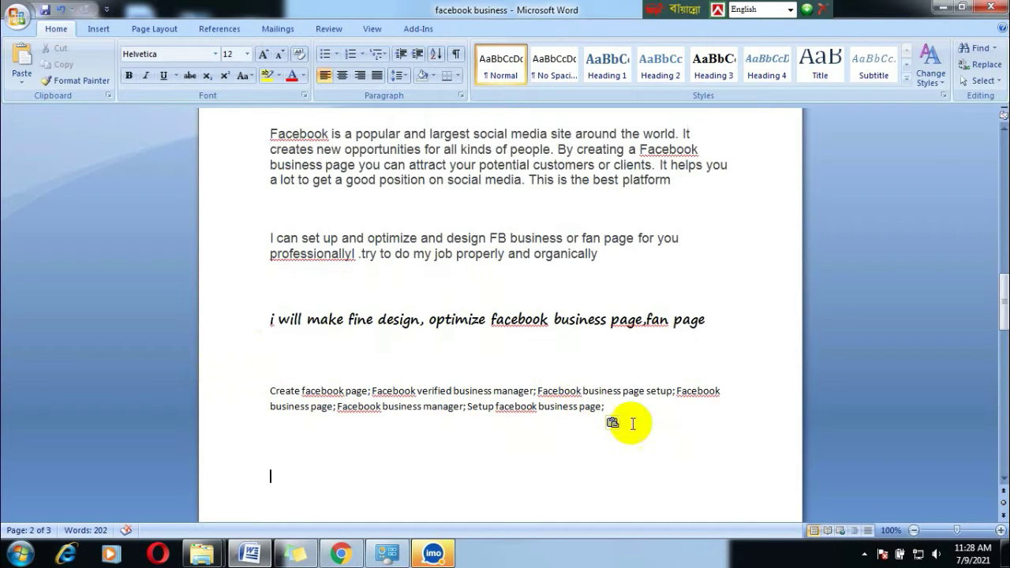
{"action": "scroll", "coordinate": [577, 262], "scroll_direction": "up", "scroll_amount": 1}
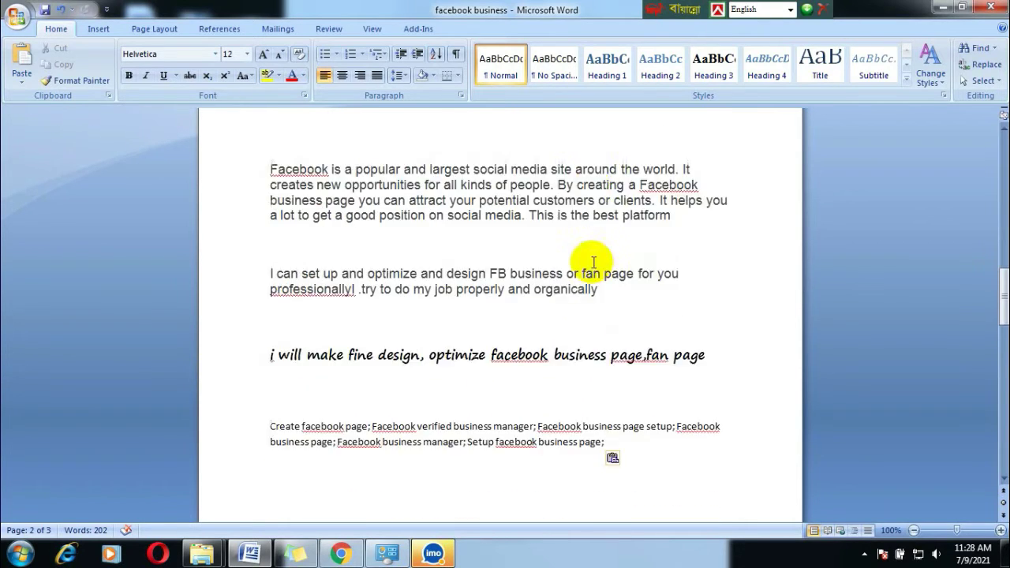
Highlight the title line "i will make fine design, optimize facebook business page,fan page" and the keyword list below it for review
{"action": "scroll", "coordinate": [527, 305], "scroll_direction": "down", "scroll_amount": 2}
{"action": "left_click_drag", "start_coordinate": [269, 284], "coordinate": [306, 284]}
{"action": "left_click_drag", "start_coordinate": [405, 293], "coordinate": [695, 316]}
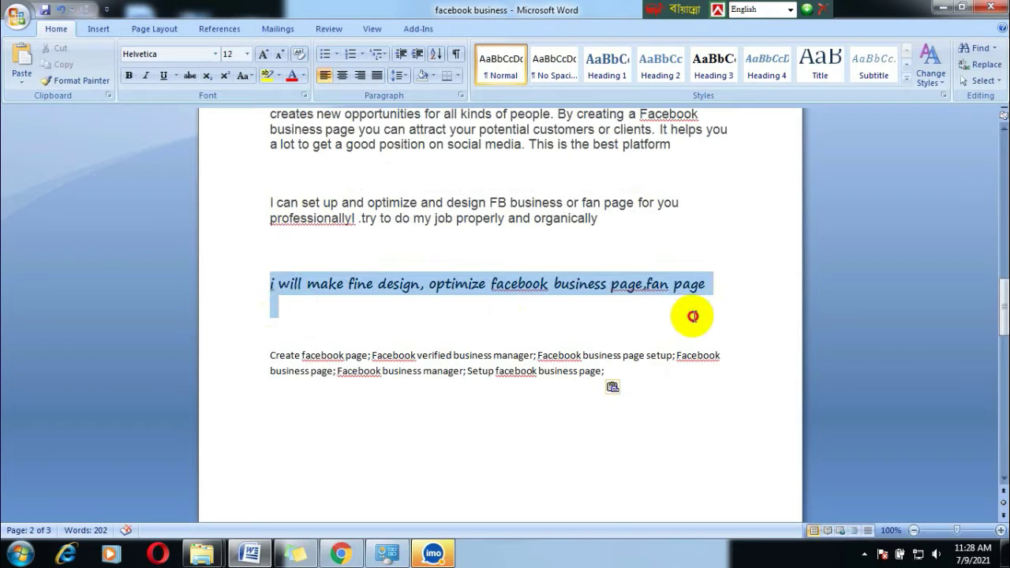
{"action": "left_click_drag", "start_coordinate": [248, 355], "coordinate": [537, 395]}
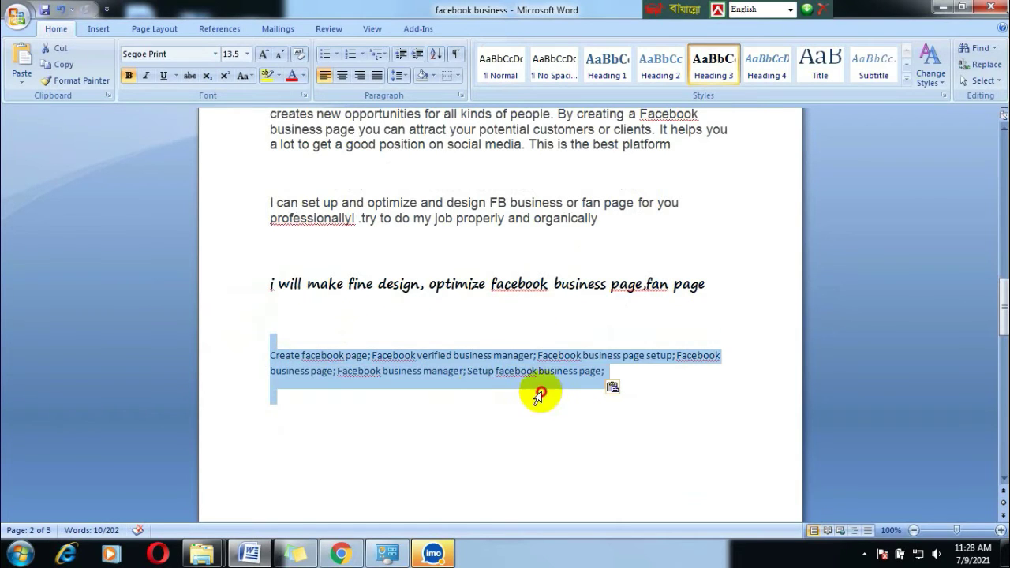
Highlight the two description paragraphs about Facebook business pages for review and clear the highlighting
{"action": "scroll", "coordinate": [401, 275], "scroll_direction": "up", "scroll_amount": 3}
{"action": "left_click_drag", "start_coordinate": [266, 188], "coordinate": [703, 318]}
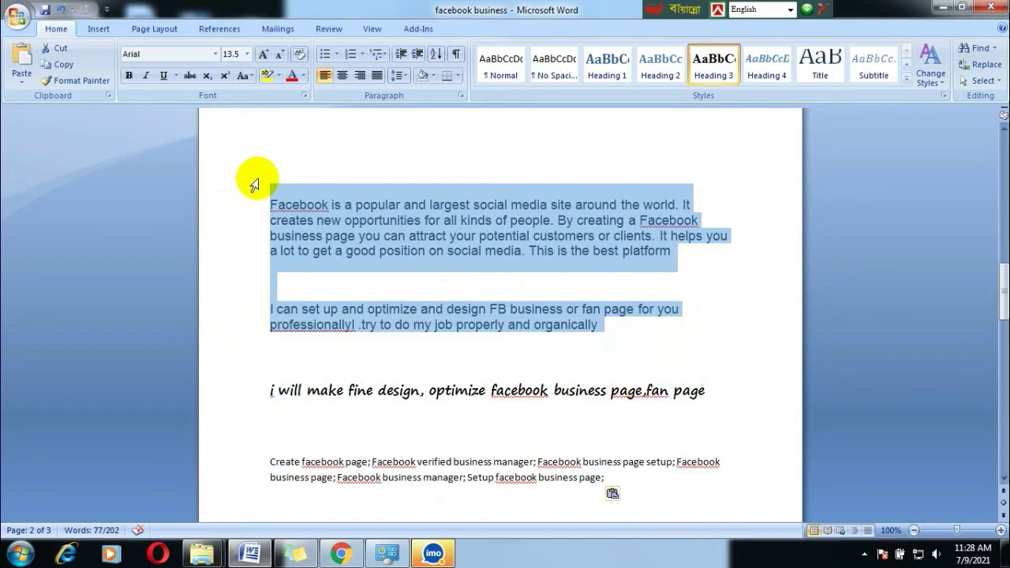
{"action": "left_click", "coordinate": [254, 181]}
{"action": "left_click", "coordinate": [226, 207]}
{"action": "left_click", "coordinate": [254, 280]}
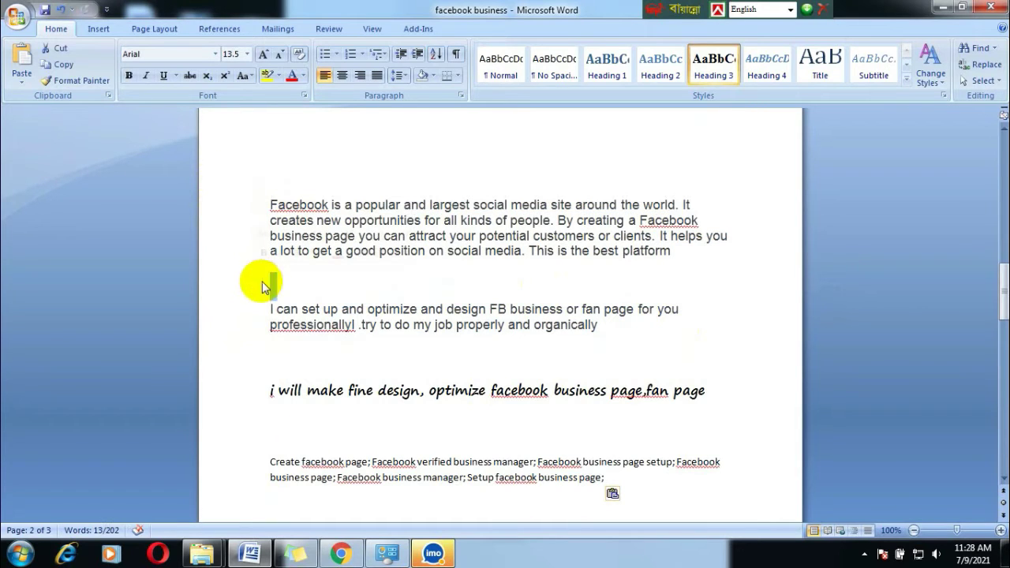
{"action": "left_click", "coordinate": [223, 340]}
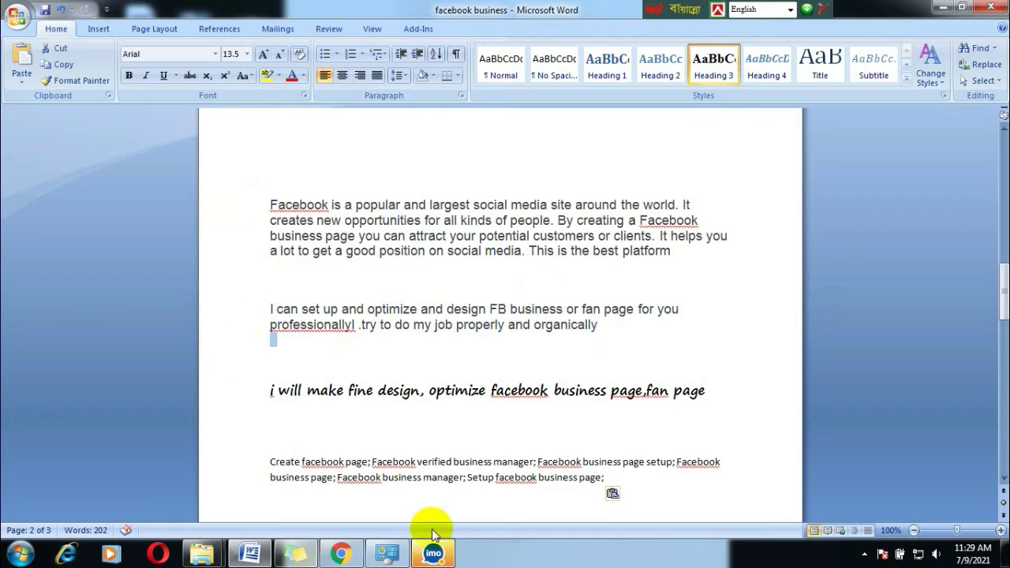
Switch back to the Downloads folder and open the properties of the JPEG file "image", moving the dialog aside
{"action": "mouse_move", "coordinate": [202, 552]}
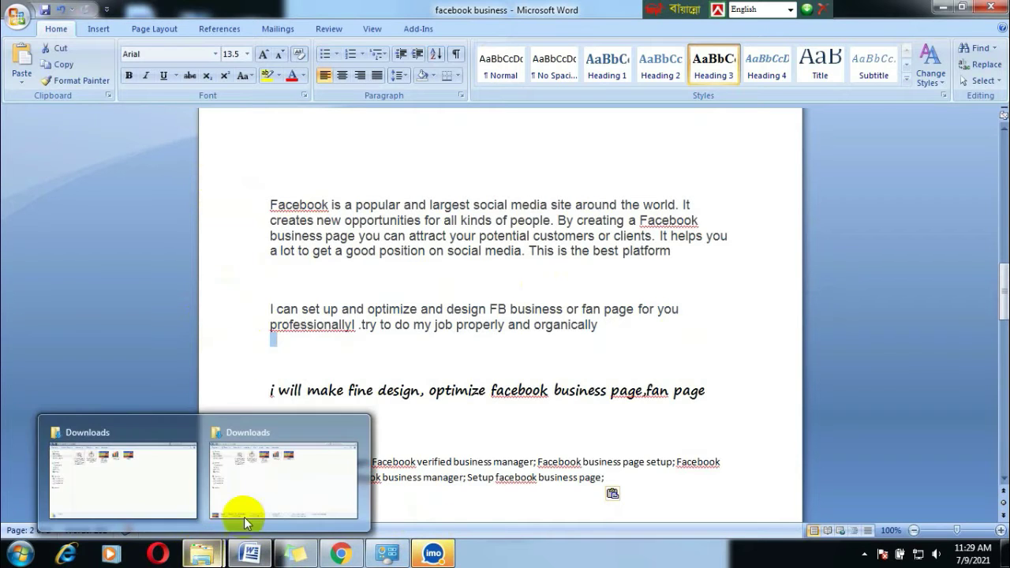
{"action": "left_click", "coordinate": [241, 517]}
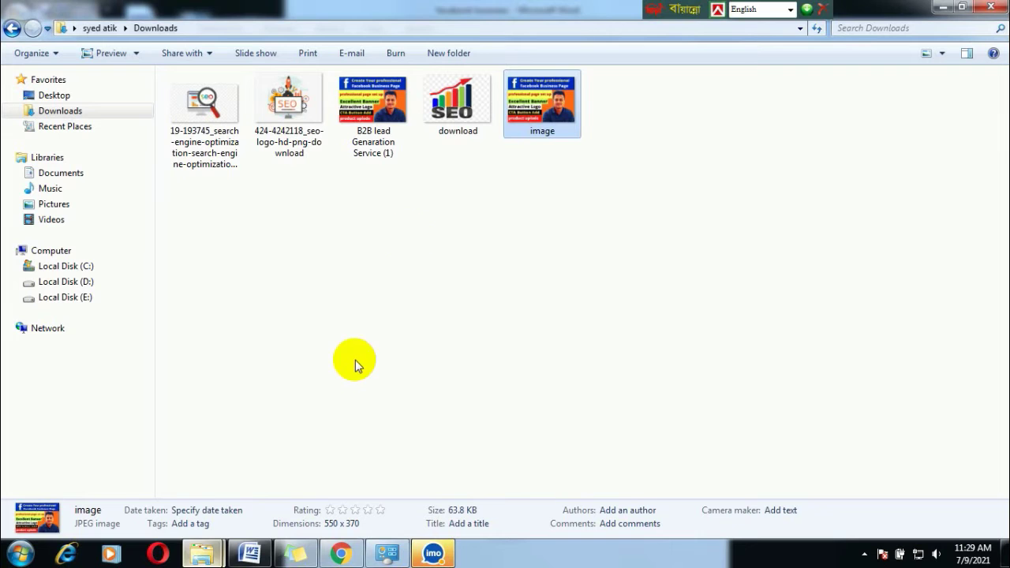
{"action": "right_click", "coordinate": [555, 126]}
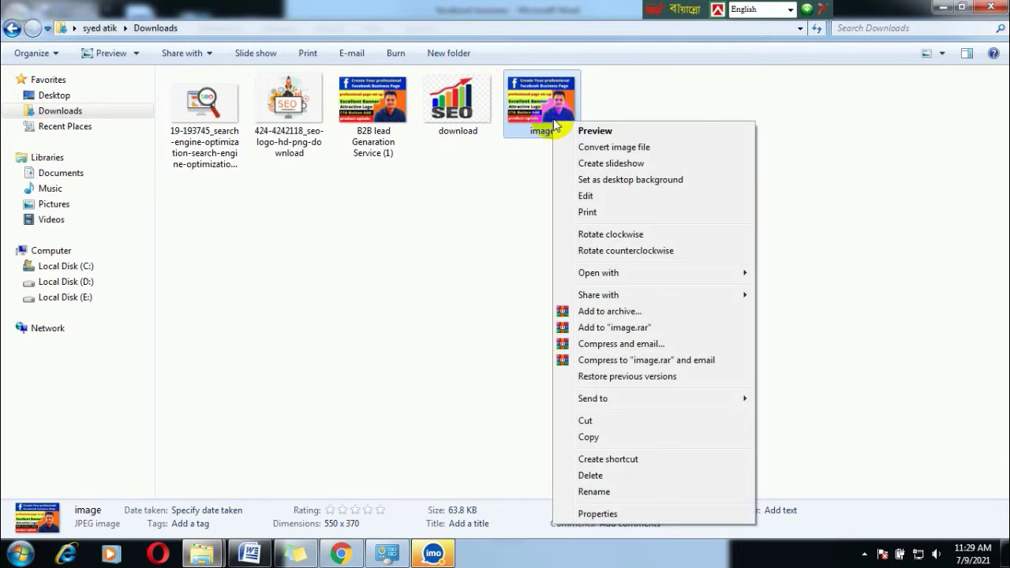
{"action": "left_click", "coordinate": [630, 515]}
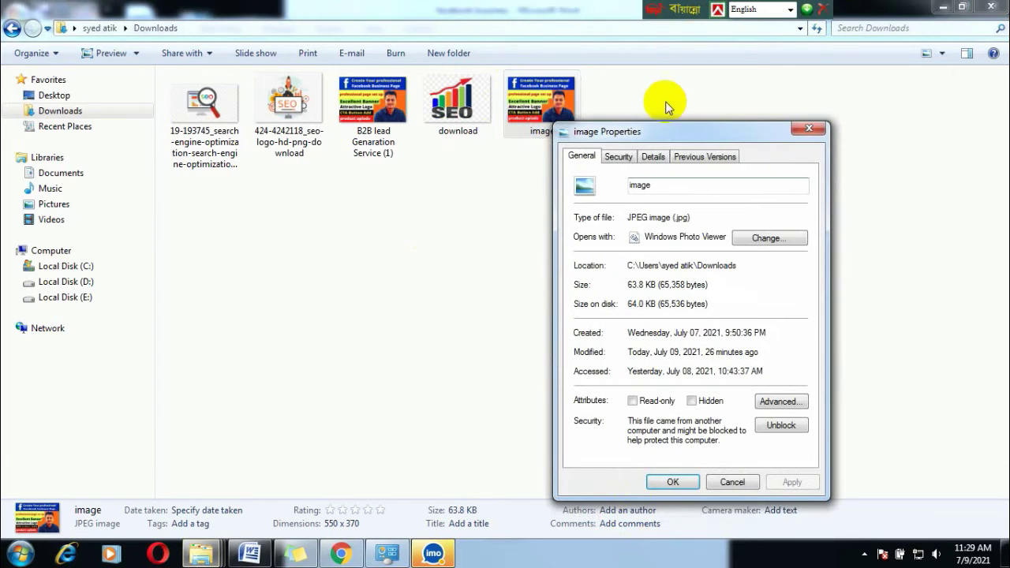
{"action": "left_click_drag", "start_coordinate": [688, 136], "coordinate": [632, 124]}
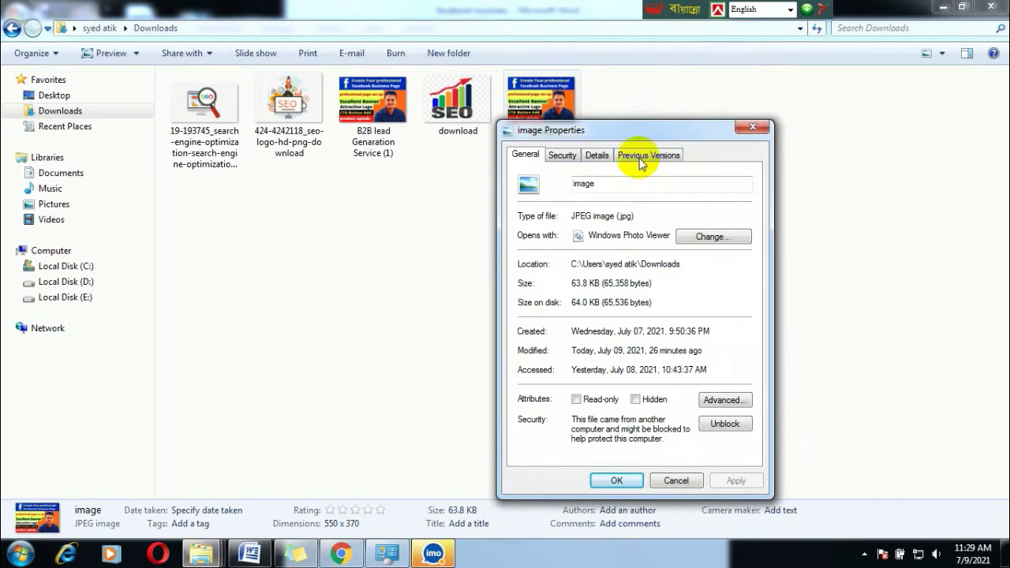
Show the detailed metadata of the "image" file and look over its empty Title, Subject, Tags and Comments properties
{"action": "left_click", "coordinate": [596, 155]}
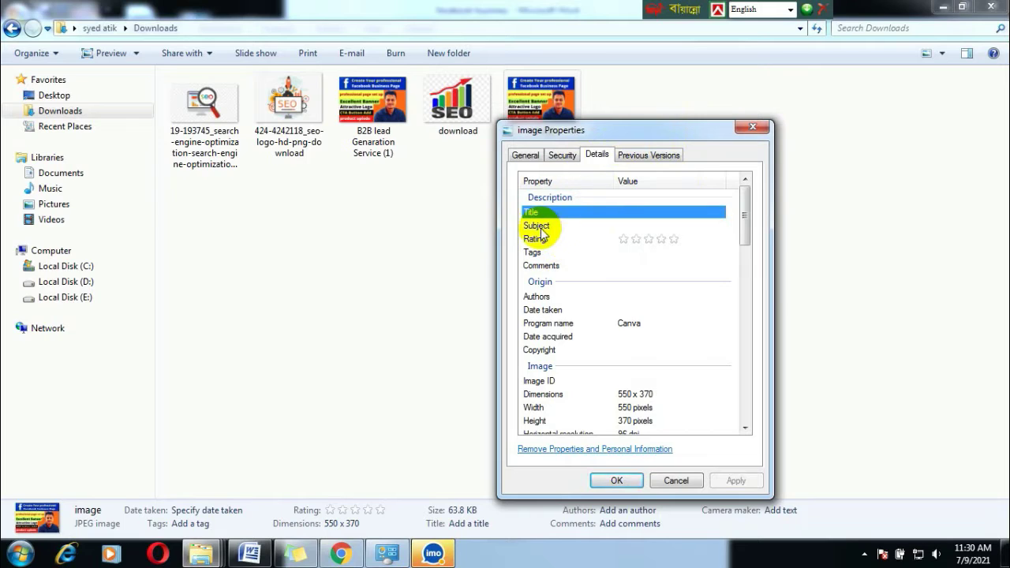
{"action": "left_click", "coordinate": [613, 213]}
{"action": "left_click", "coordinate": [540, 215]}
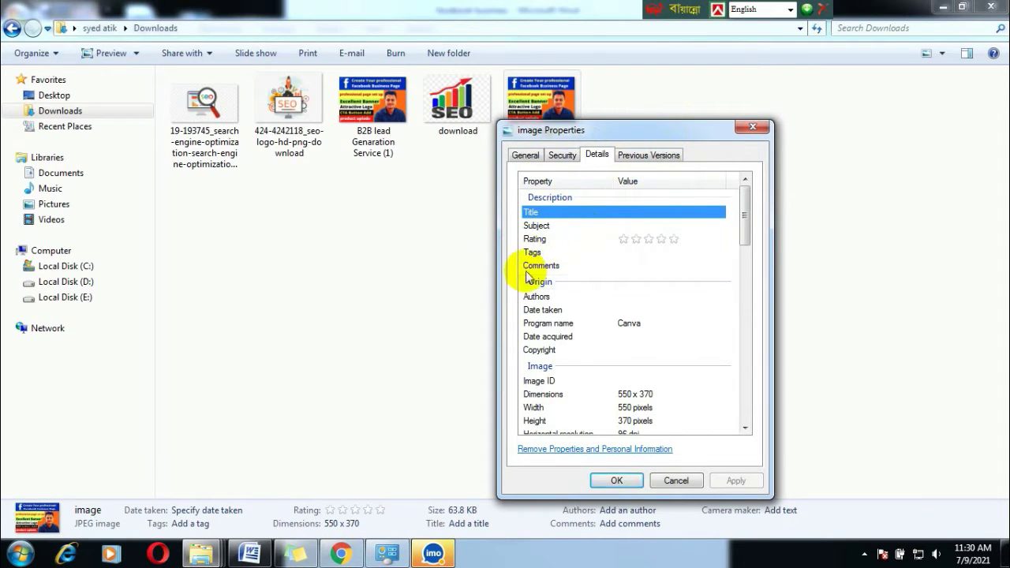
{"action": "left_click", "coordinate": [628, 266]}
{"action": "left_click", "coordinate": [581, 214]}
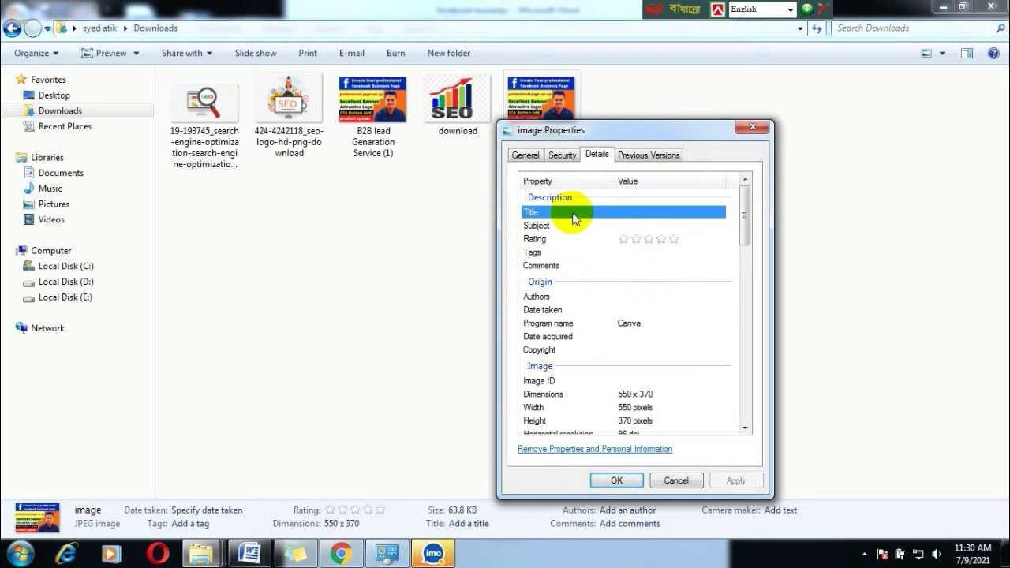
{"action": "left_click", "coordinate": [619, 214]}
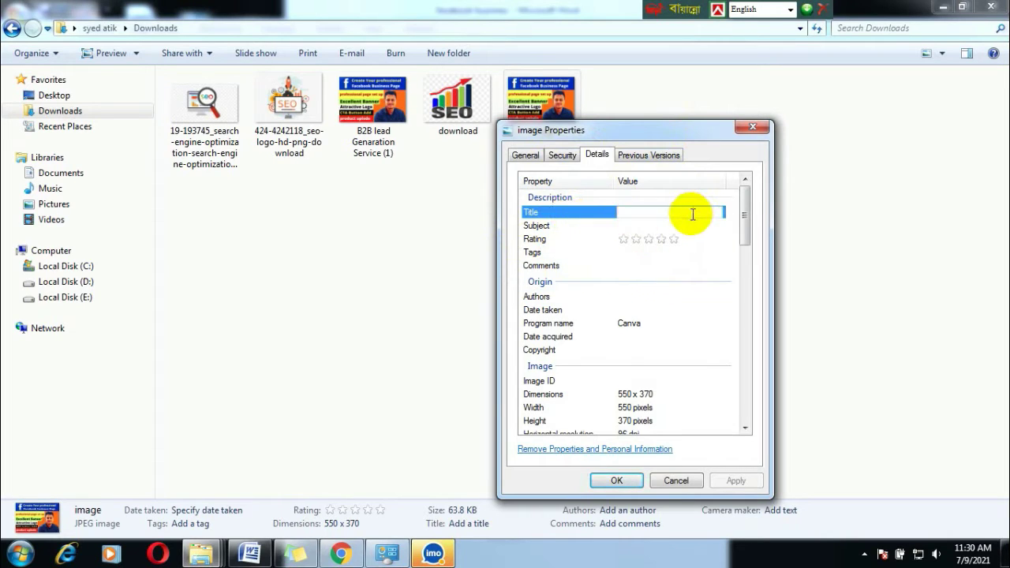
{"action": "key", "text": "Escape"}
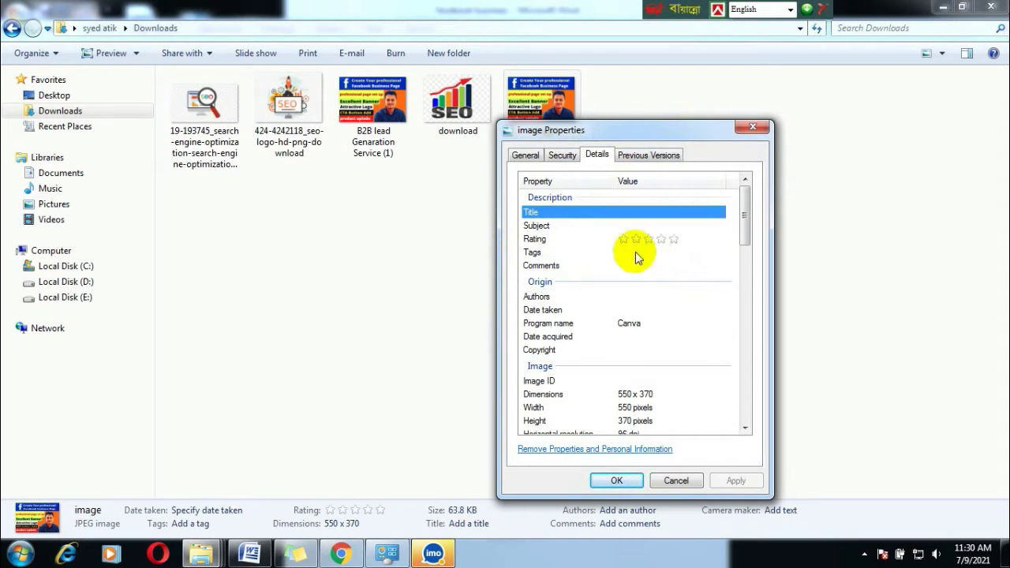
Switch to the "facebook business" Word document and copy the line "i will make fine design, optimize facebook business page,fan page"
{"action": "left_click", "coordinate": [258, 553]}
{"action": "scroll", "coordinate": [361, 334], "scroll_direction": "down", "scroll_amount": 4}
{"action": "scroll", "coordinate": [270, 274], "scroll_direction": "up", "scroll_amount": 1}
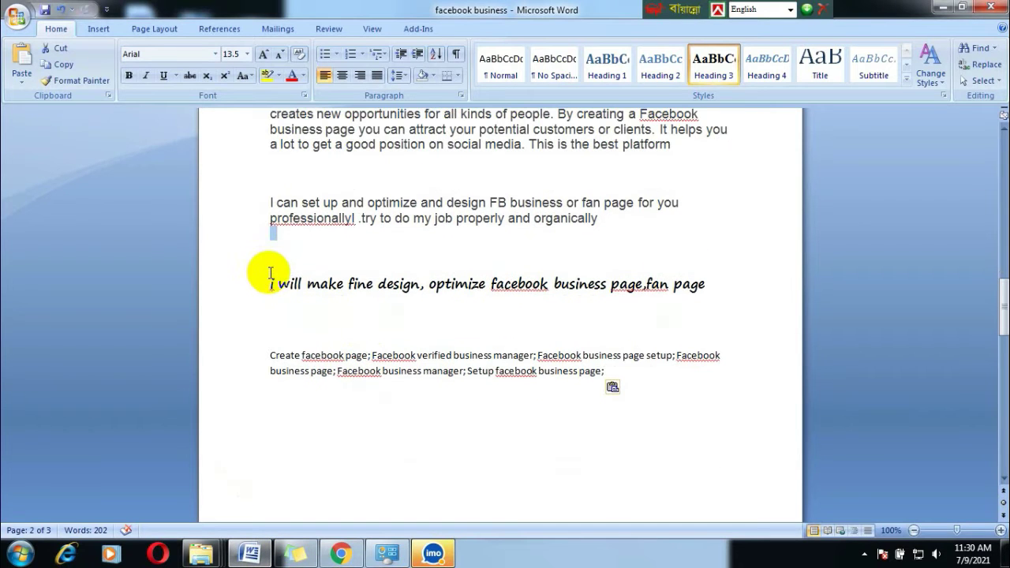
{"action": "left_click_drag", "start_coordinate": [263, 286], "coordinate": [697, 293]}
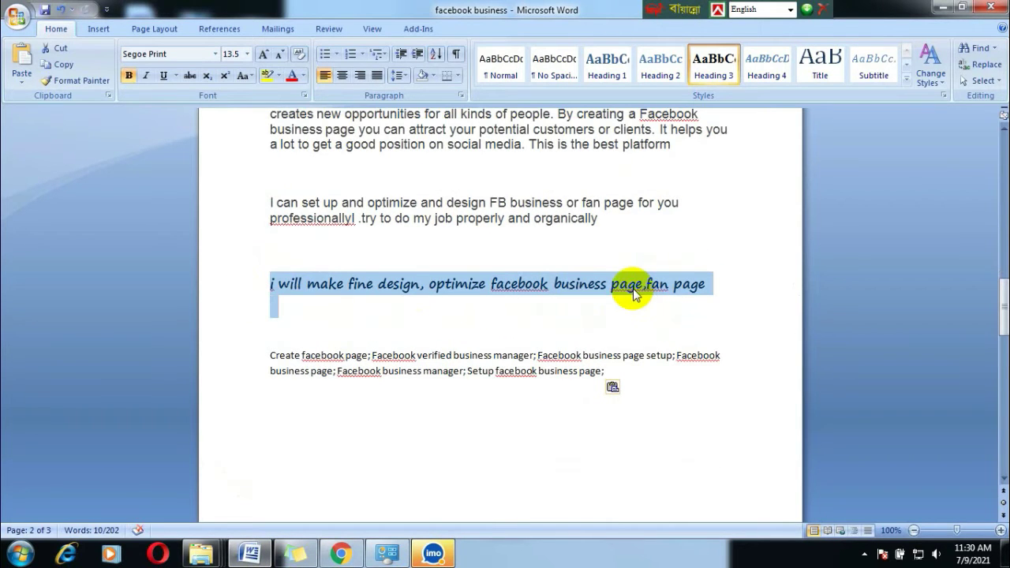
{"action": "right_click", "coordinate": [701, 296]}
{"action": "left_click", "coordinate": [670, 315]}
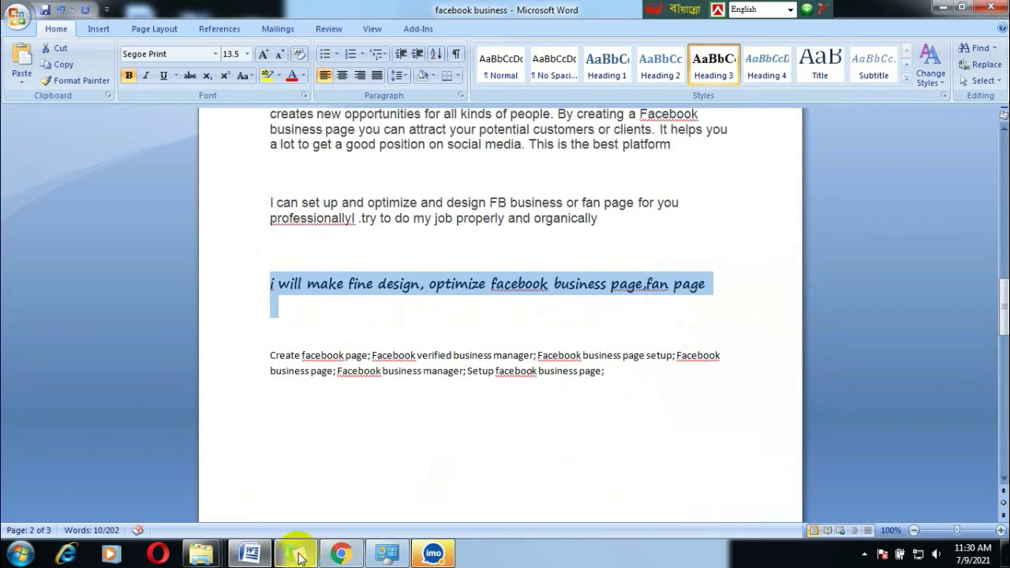
Return to the image Properties dialog, paste the copied line as the Title, apply the change and check the full title
{"action": "left_click", "coordinate": [417, 478]}
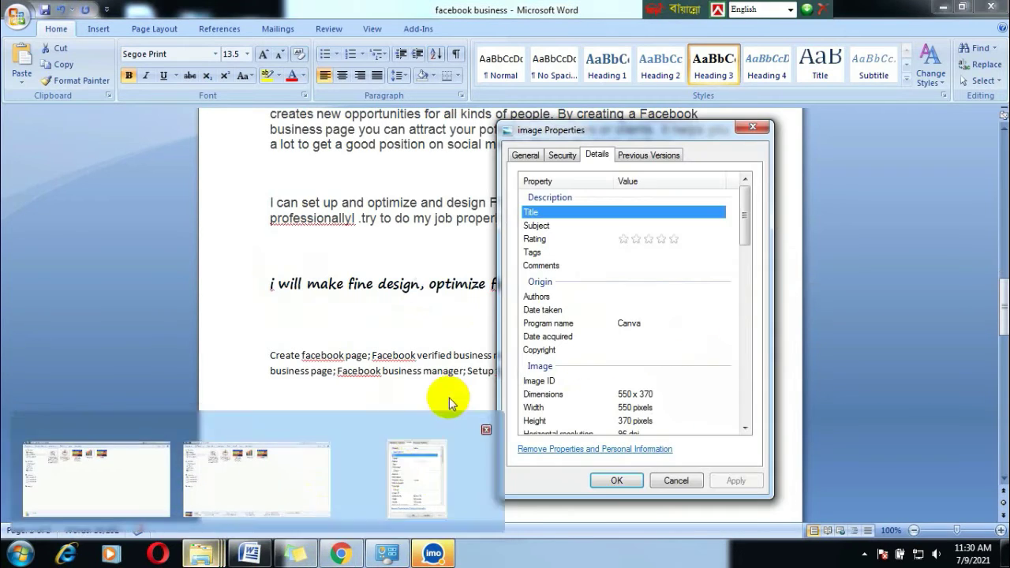
{"action": "left_click", "coordinate": [659, 213]}
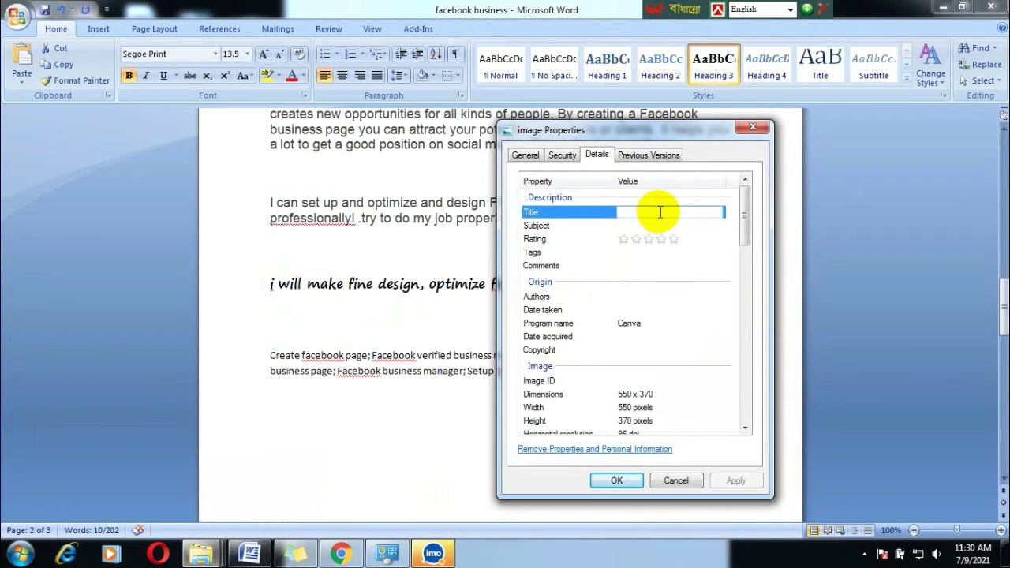
{"action": "right_click", "coordinate": [661, 212]}
{"action": "left_click", "coordinate": [688, 271]}
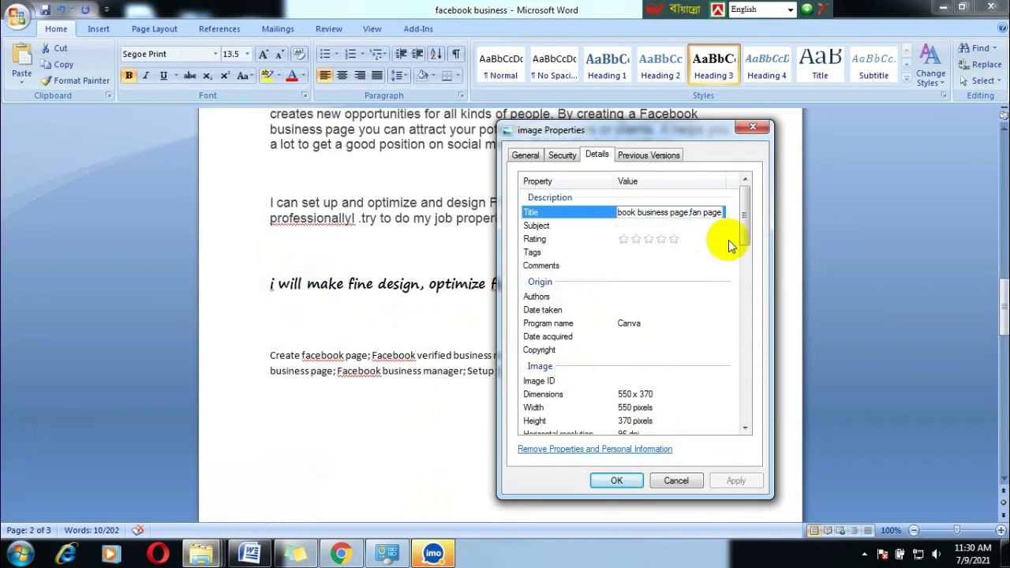
{"action": "left_click", "coordinate": [713, 338]}
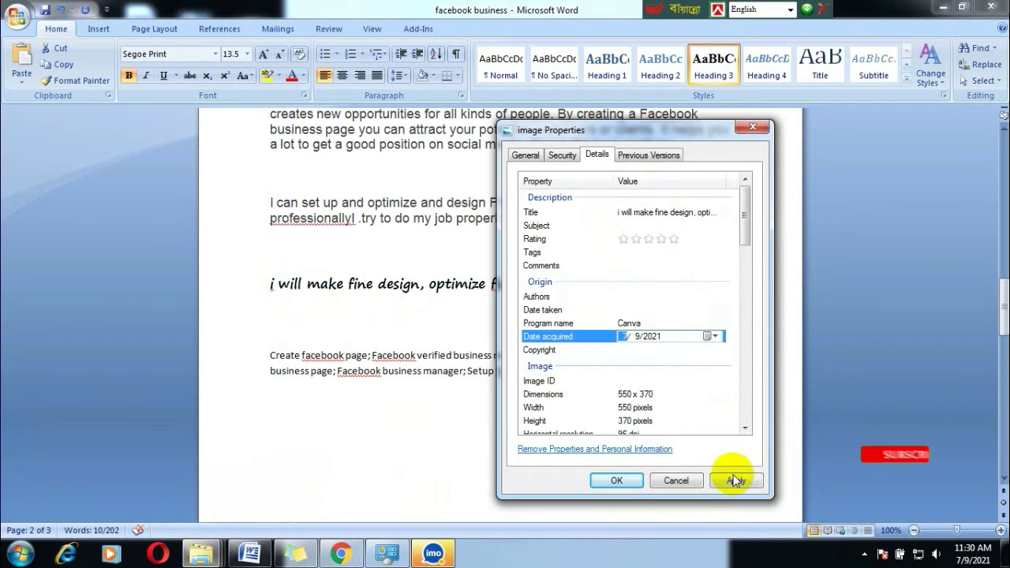
{"action": "left_click", "coordinate": [736, 482]}
{"action": "left_click", "coordinate": [703, 225]}
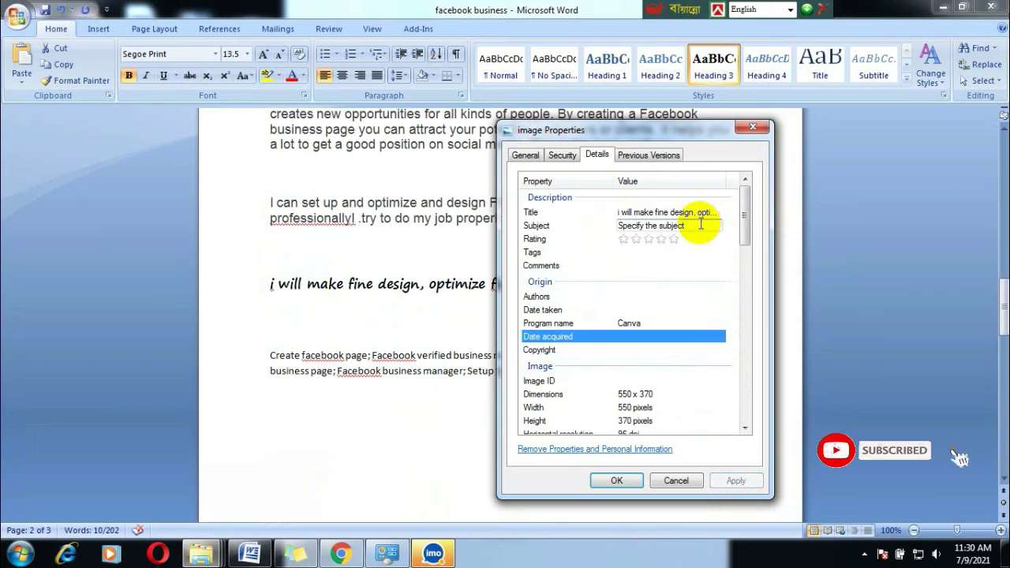
{"action": "left_click", "coordinate": [696, 212]}
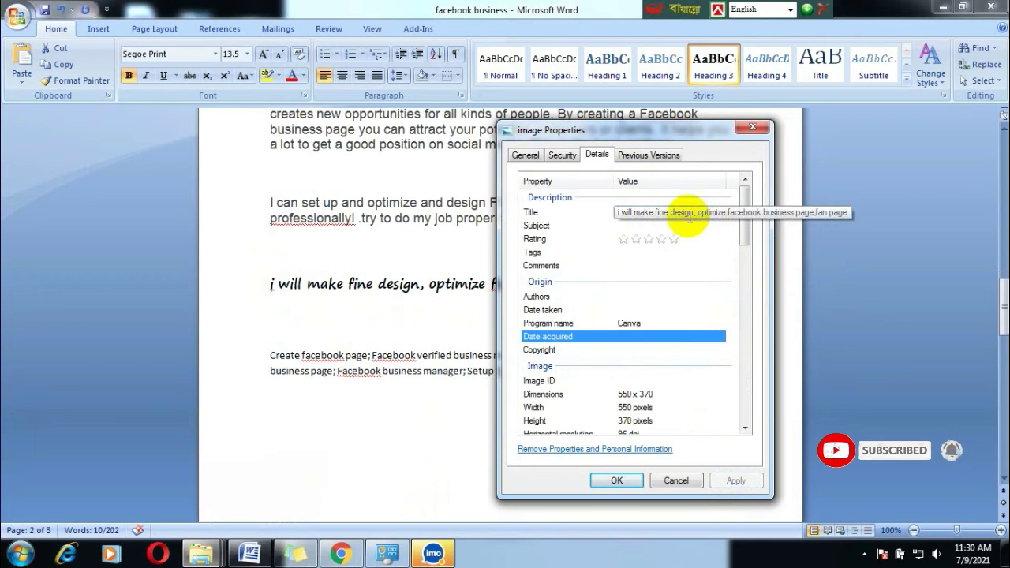
{"action": "left_click", "coordinate": [738, 480]}
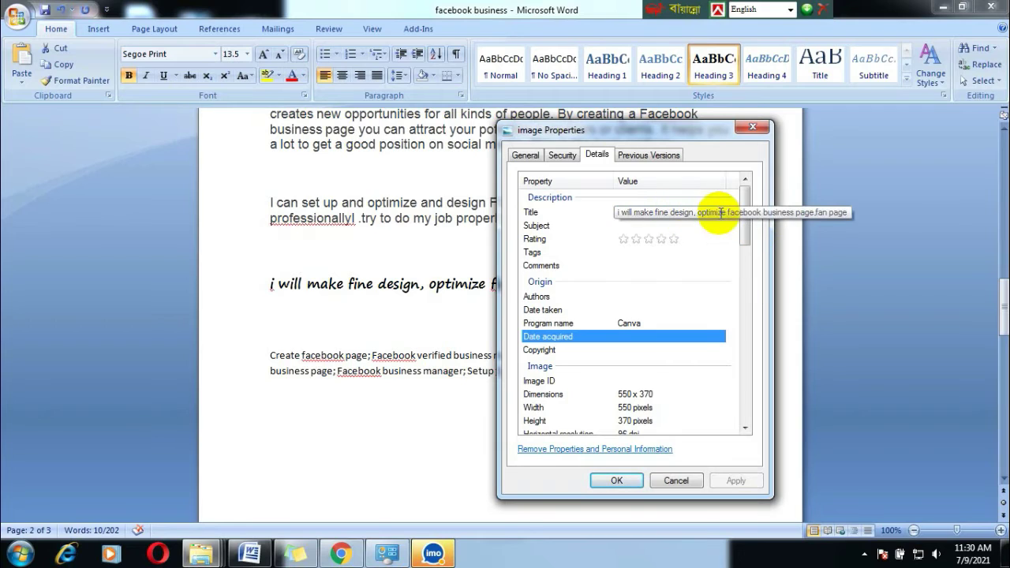
Paste the same title line as the image's Subject and set its Rating to five stars, applying each change
{"action": "left_click", "coordinate": [551, 227]}
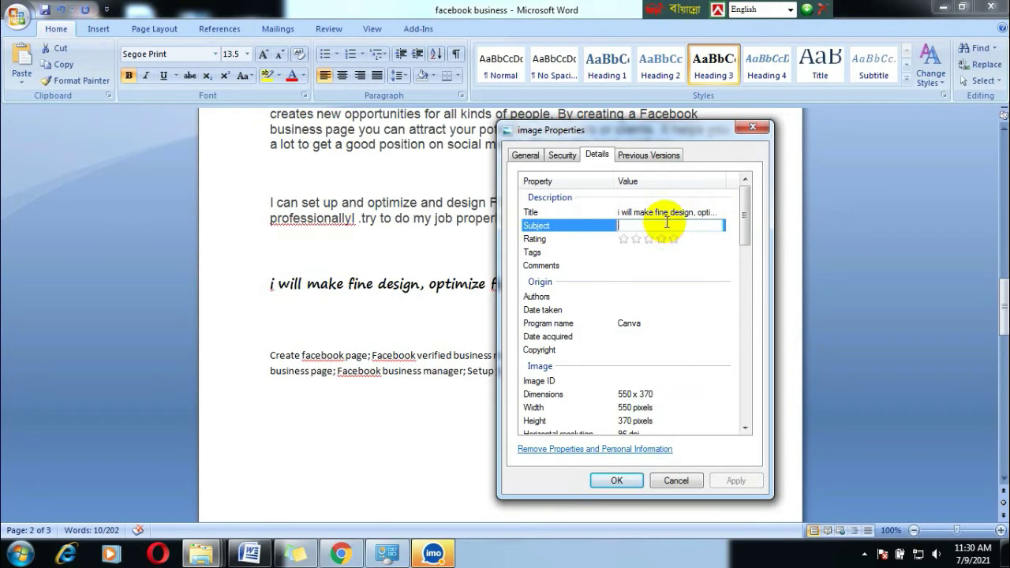
{"action": "left_click", "coordinate": [676, 224]}
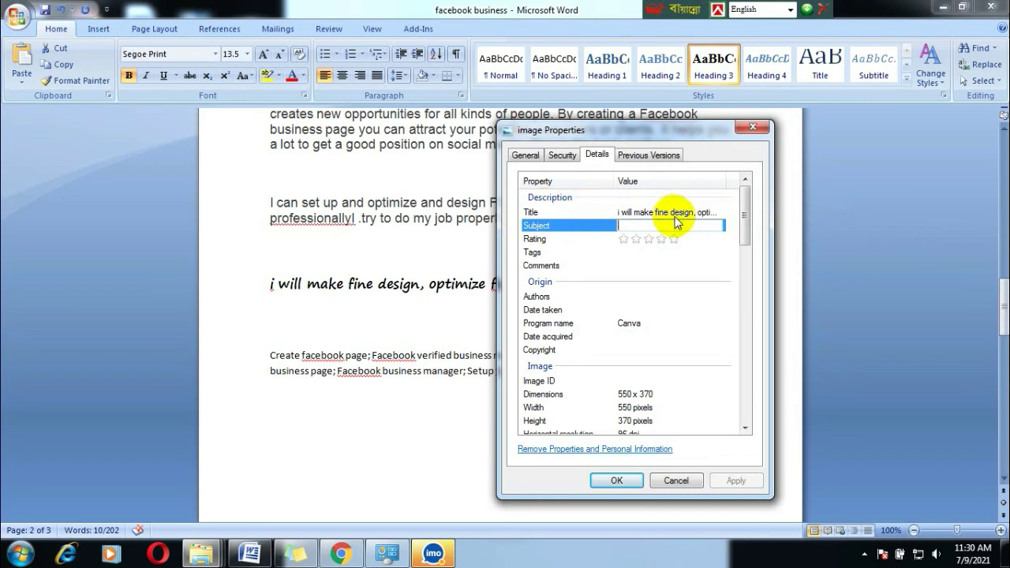
{"action": "right_click", "coordinate": [685, 228]}
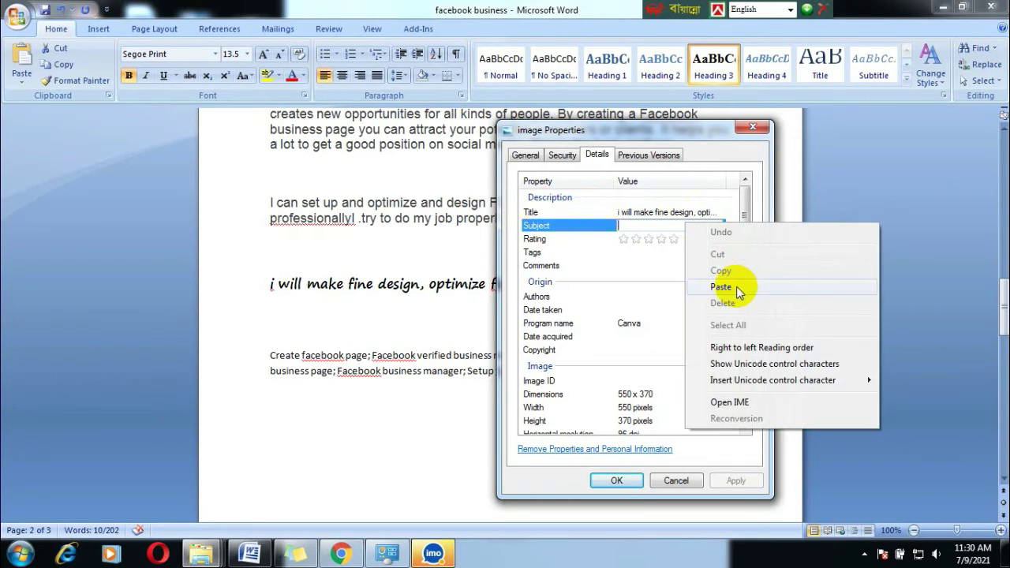
{"action": "left_click", "coordinate": [736, 286]}
{"action": "left_click", "coordinate": [705, 325]}
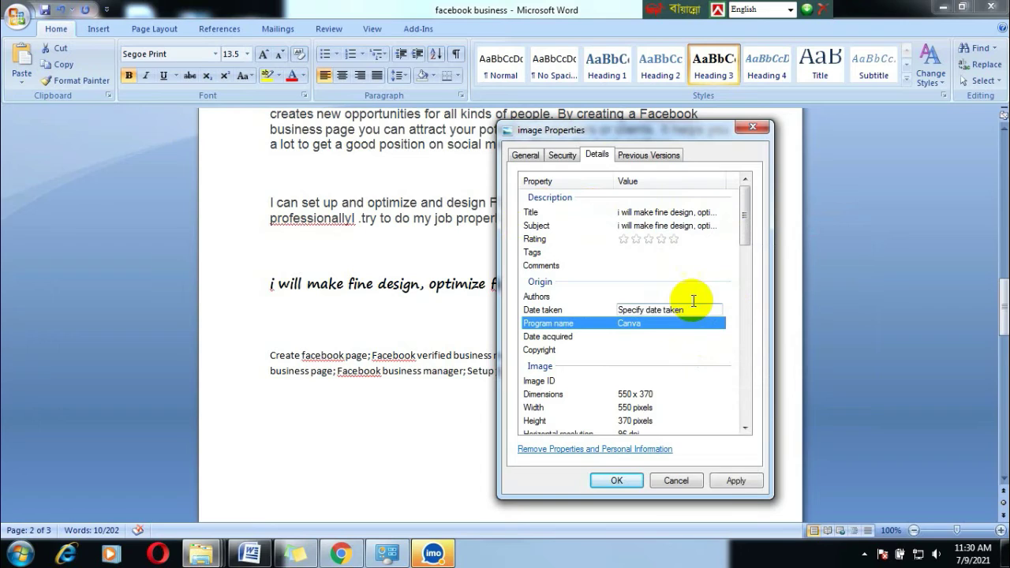
{"action": "left_click", "coordinate": [736, 480]}
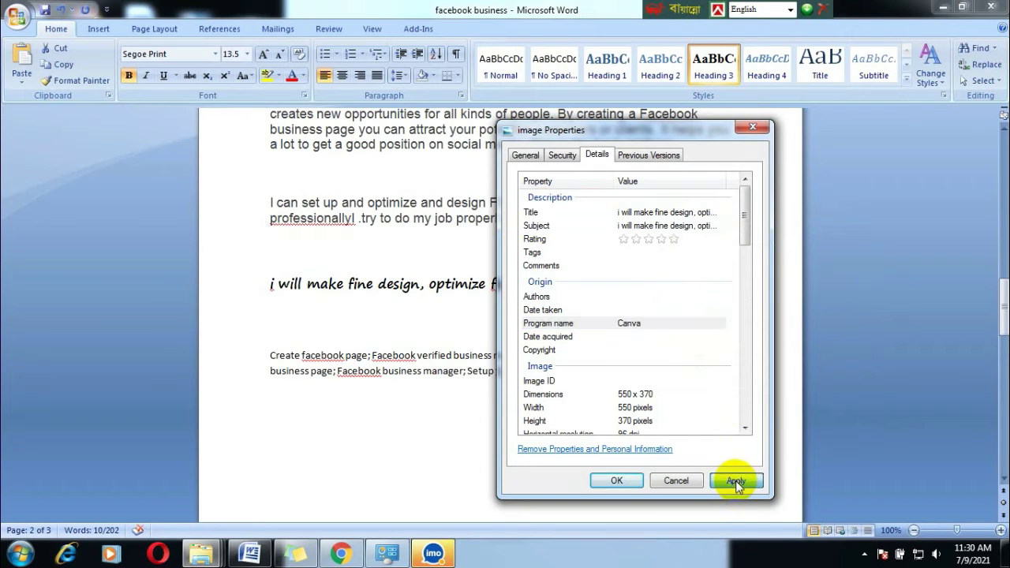
{"action": "left_click", "coordinate": [536, 244]}
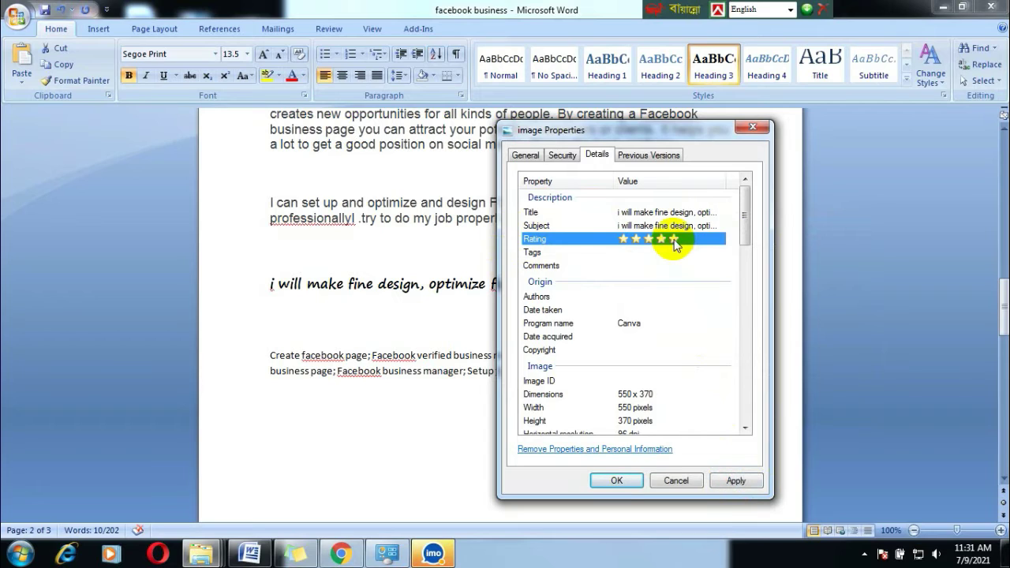
{"action": "left_click", "coordinate": [734, 483]}
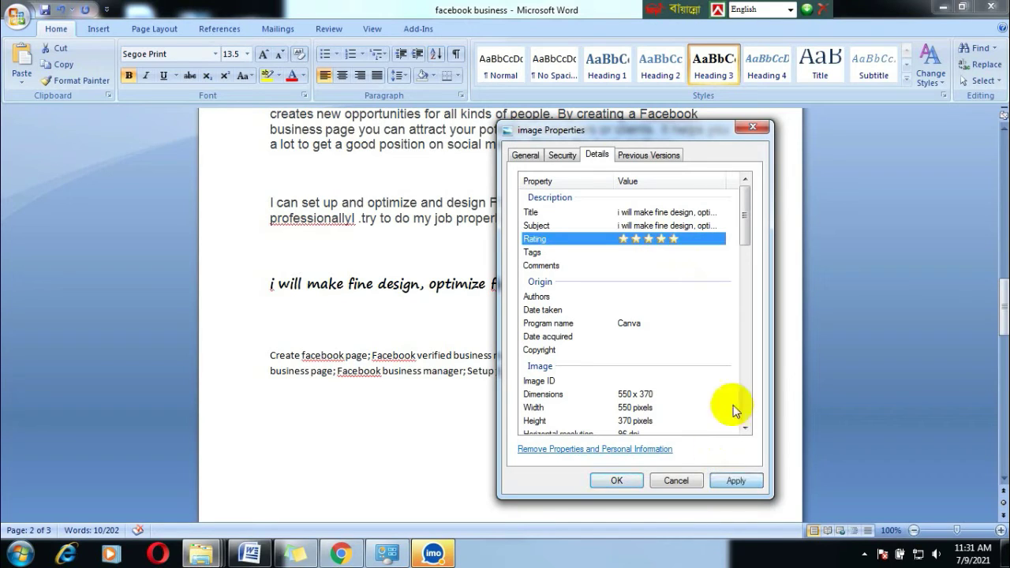
Open the Tags property for entry, switch to Word and copy the keyword list from "Create facebook page;" to "Setup facebook business page;"
{"action": "left_click", "coordinate": [534, 254]}
{"action": "left_click", "coordinate": [693, 253]}
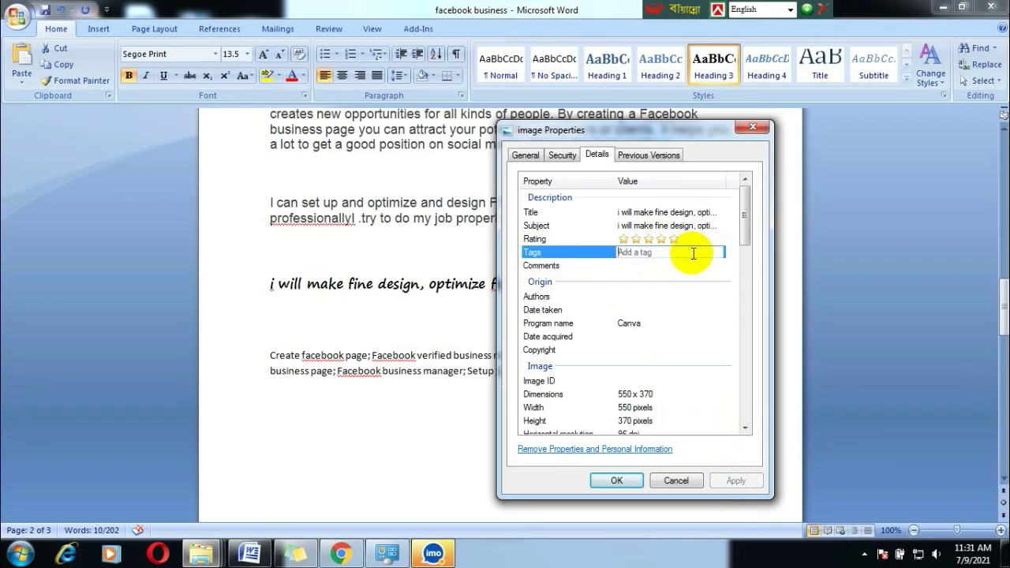
{"action": "left_click", "coordinate": [249, 553]}
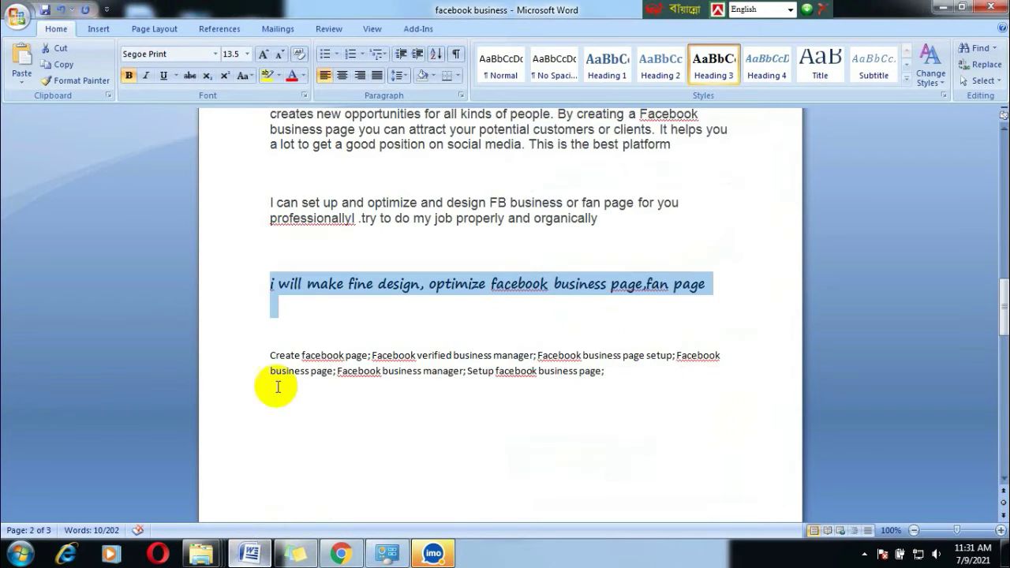
{"action": "scroll", "coordinate": [371, 338], "scroll_direction": "down", "scroll_amount": 2}
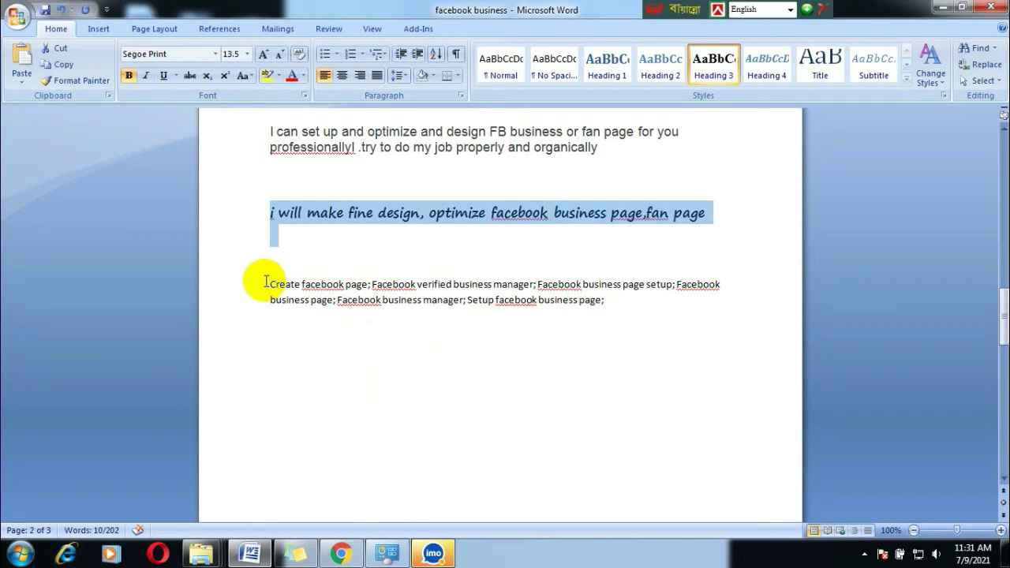
{"action": "left_click_drag", "start_coordinate": [266, 283], "coordinate": [609, 321]}
{"action": "right_click", "coordinate": [504, 288]}
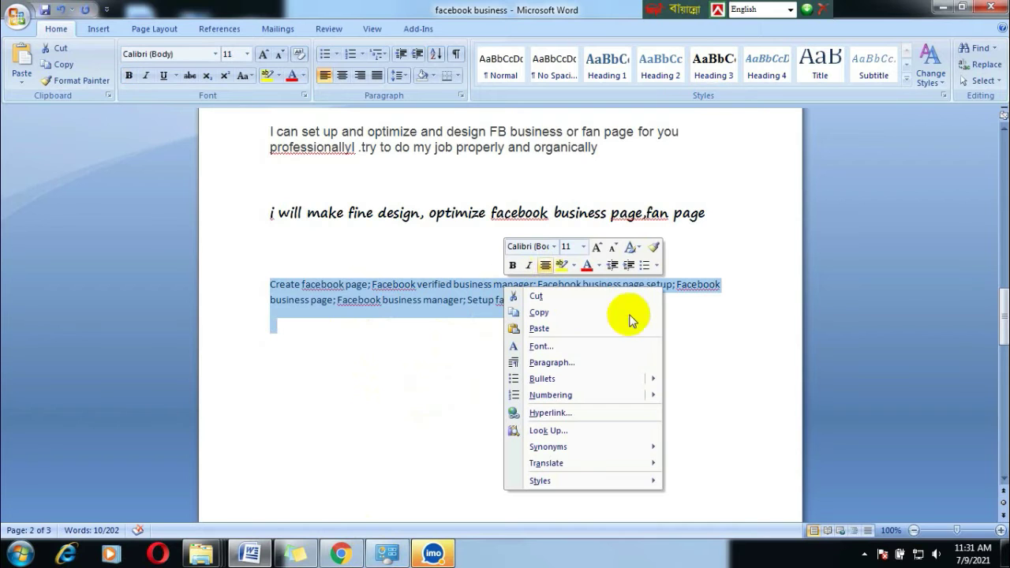
{"action": "left_click", "coordinate": [585, 314]}
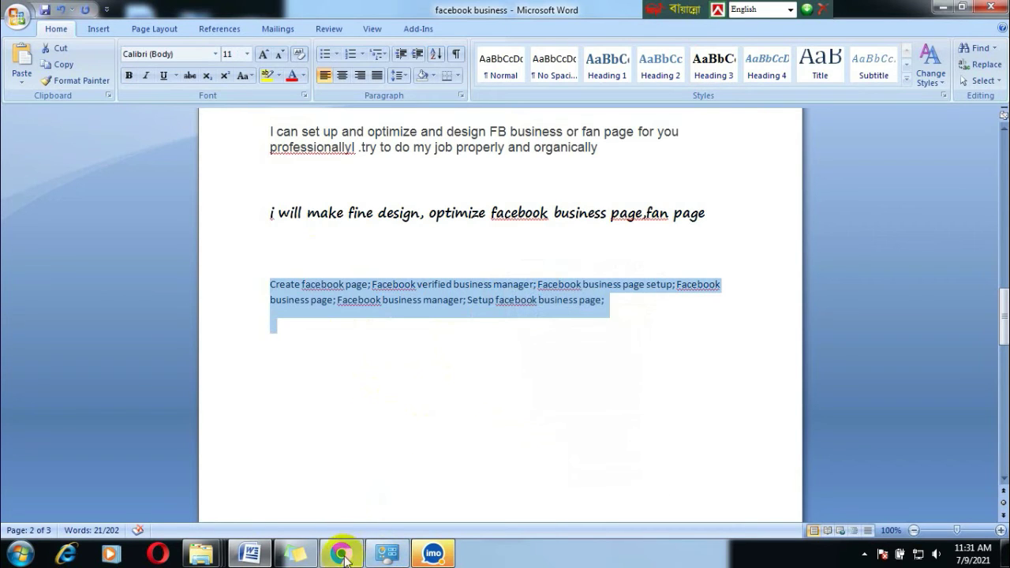
Return to the image Properties dialog, paste the copied keyword list as the Tags and apply the change
{"action": "left_click", "coordinate": [409, 501]}
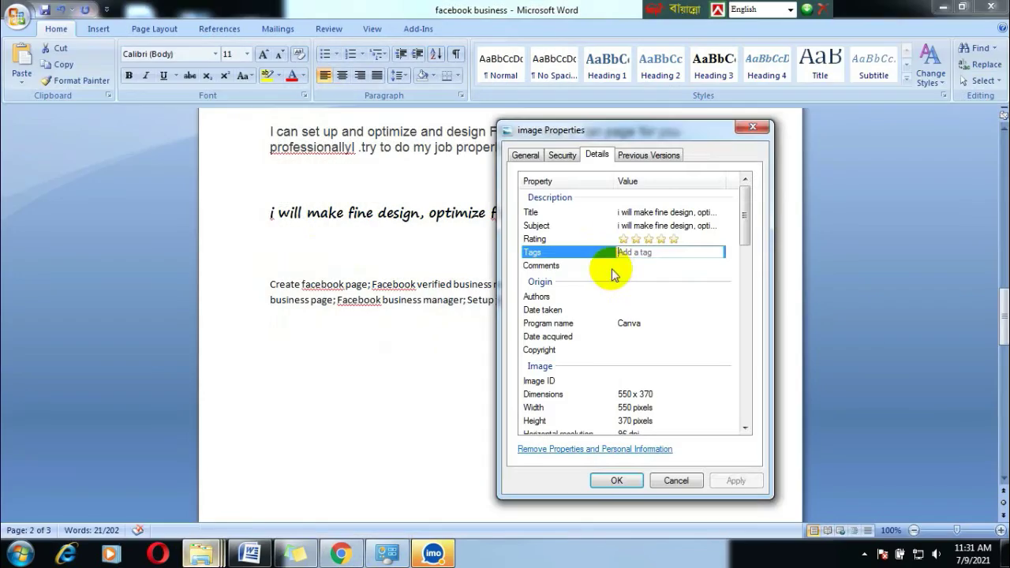
{"action": "right_click", "coordinate": [676, 249]}
{"action": "left_click", "coordinate": [736, 309]}
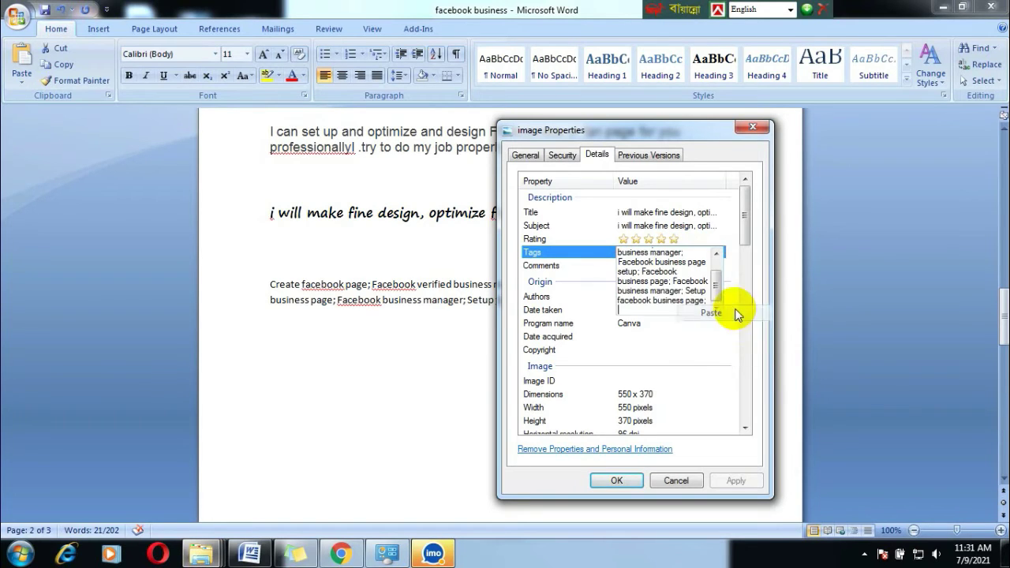
{"action": "left_click", "coordinate": [715, 349]}
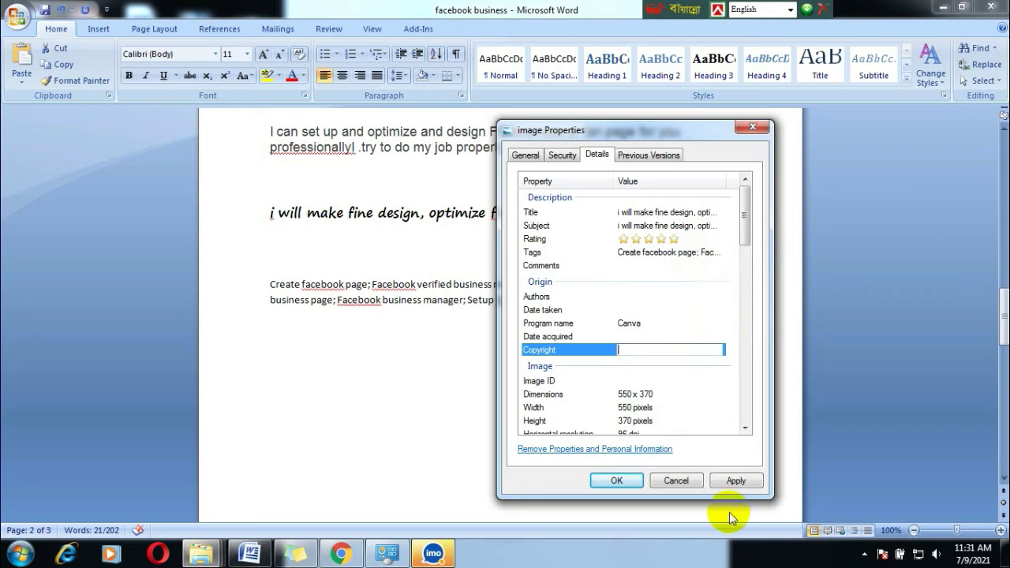
{"action": "left_click", "coordinate": [740, 482]}
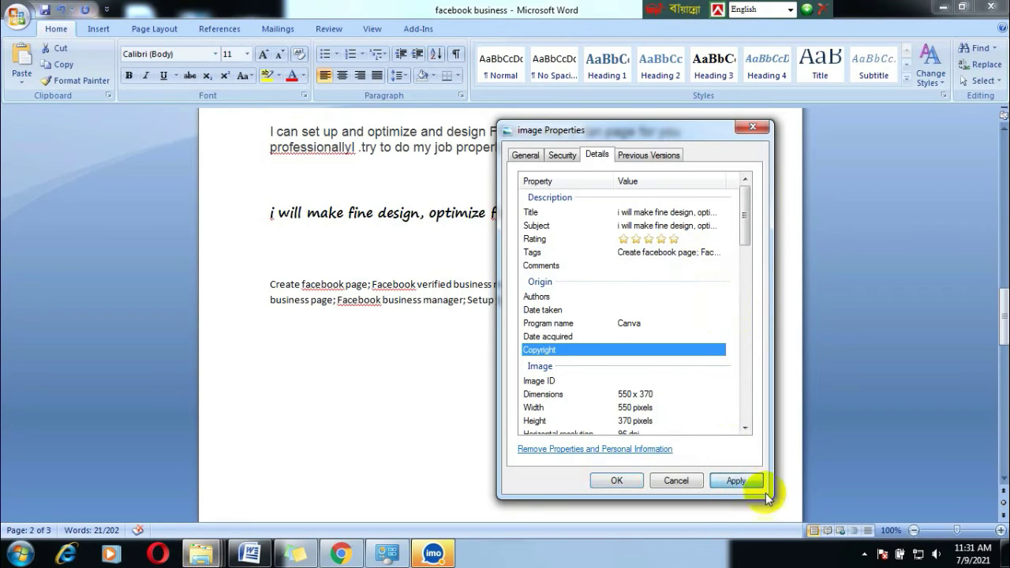
Select the Comments property, switch to Word and copy the two description paragraphs from "Facebook is a popular" to "properly and organically"
{"action": "left_click", "coordinate": [550, 268]}
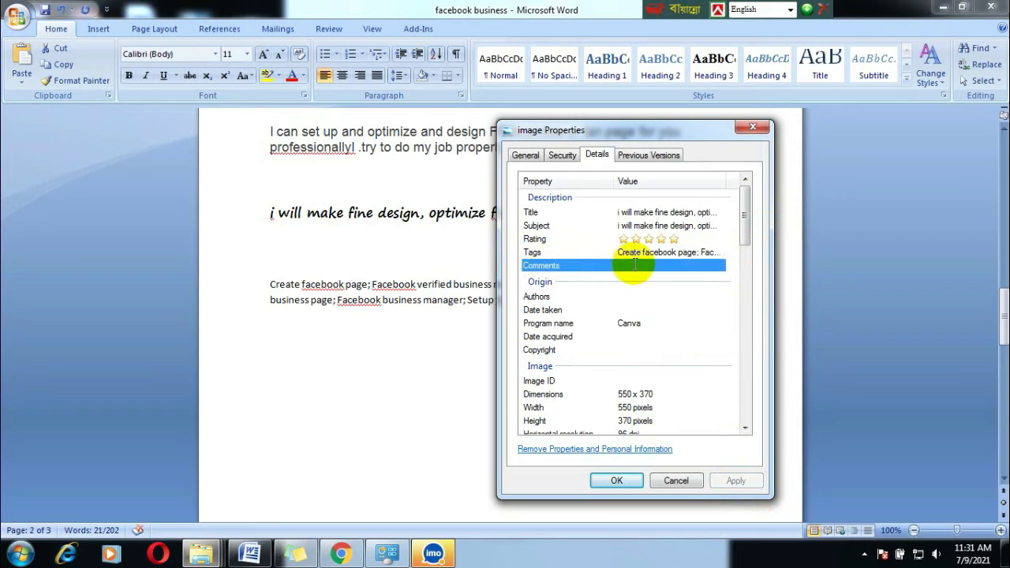
{"action": "left_click", "coordinate": [251, 551]}
{"action": "scroll", "coordinate": [273, 268], "scroll_direction": "up", "scroll_amount": 5}
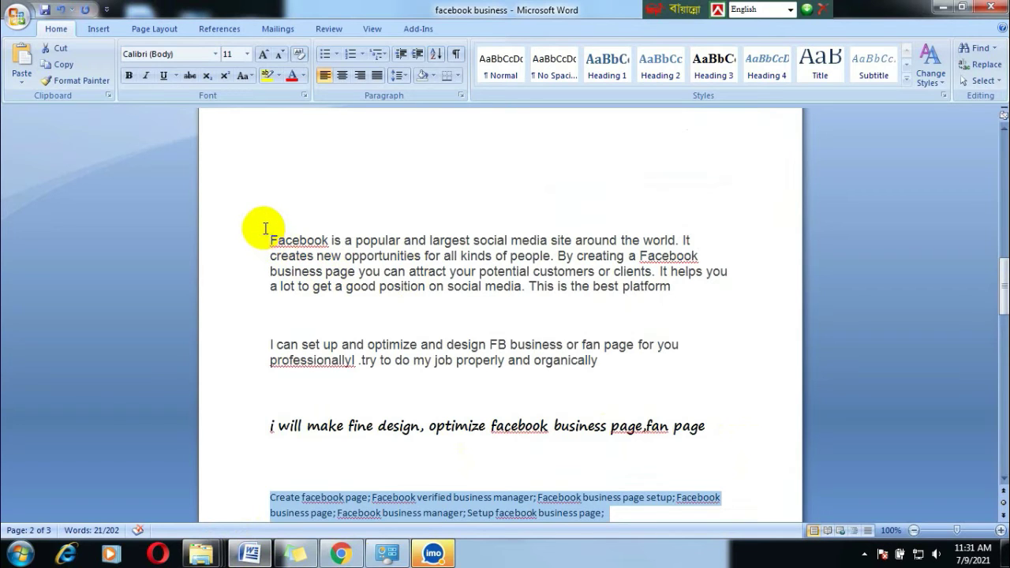
{"action": "left_click_drag", "start_coordinate": [265, 229], "coordinate": [750, 360]}
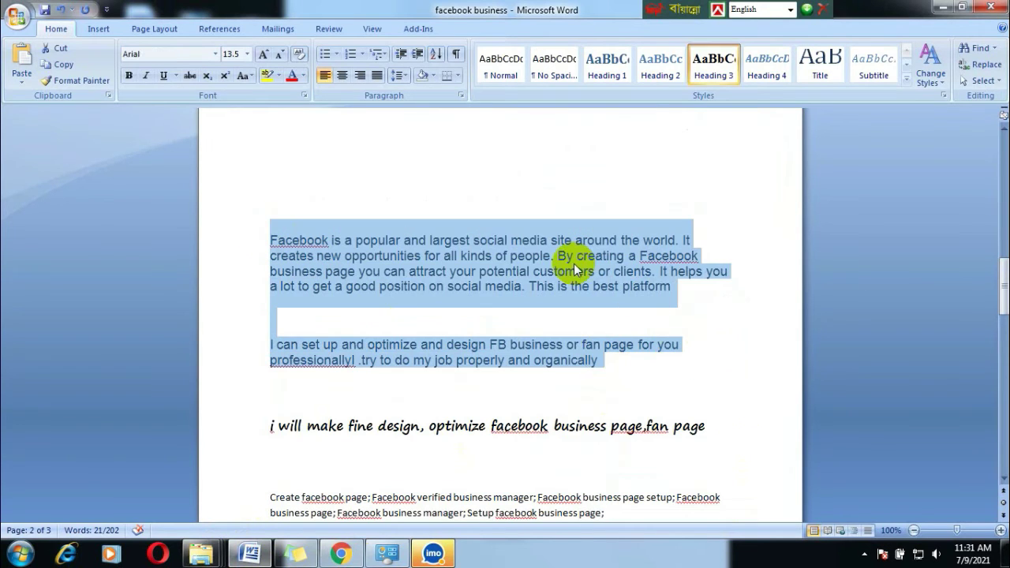
{"action": "right_click", "coordinate": [575, 270]}
{"action": "left_click", "coordinate": [632, 290]}
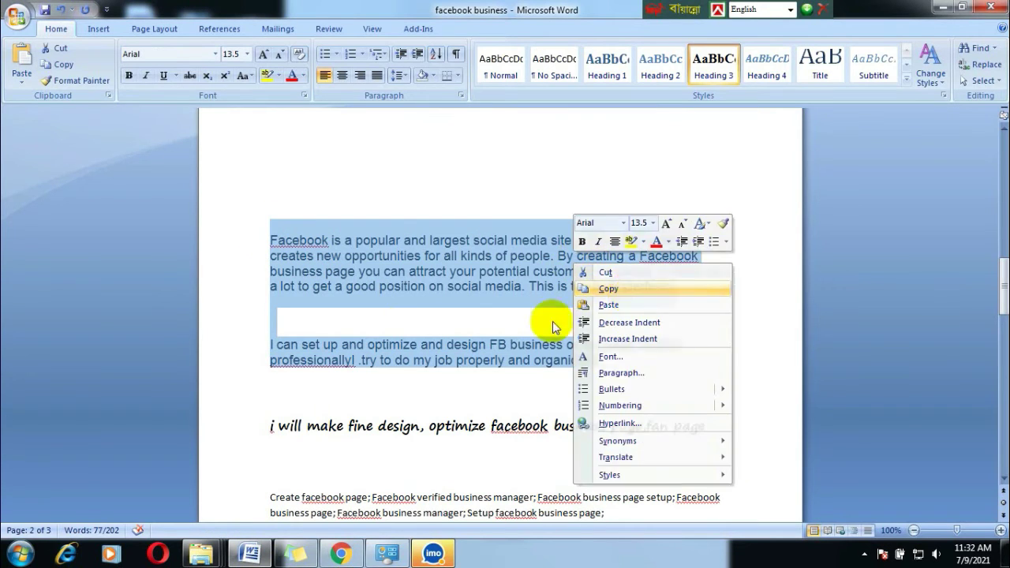
Return to the image Properties dialog, paste the copied description paragraphs as the Comments and apply the change
{"action": "left_click", "coordinate": [339, 555]}
{"action": "mouse_move", "coordinate": [202, 554]}
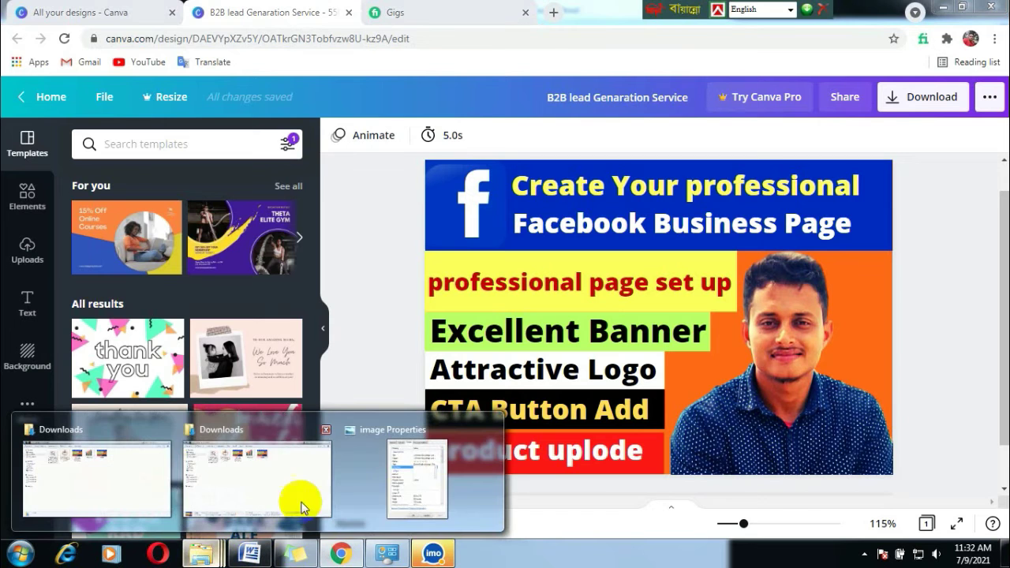
{"action": "left_click", "coordinate": [417, 477]}
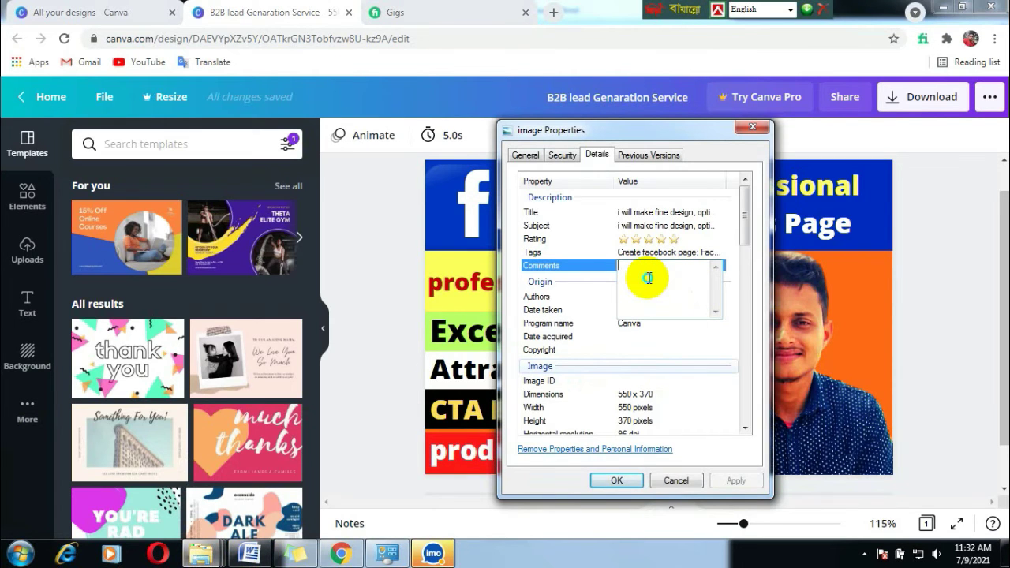
{"action": "right_click", "coordinate": [647, 278]}
{"action": "left_click", "coordinate": [685, 345]}
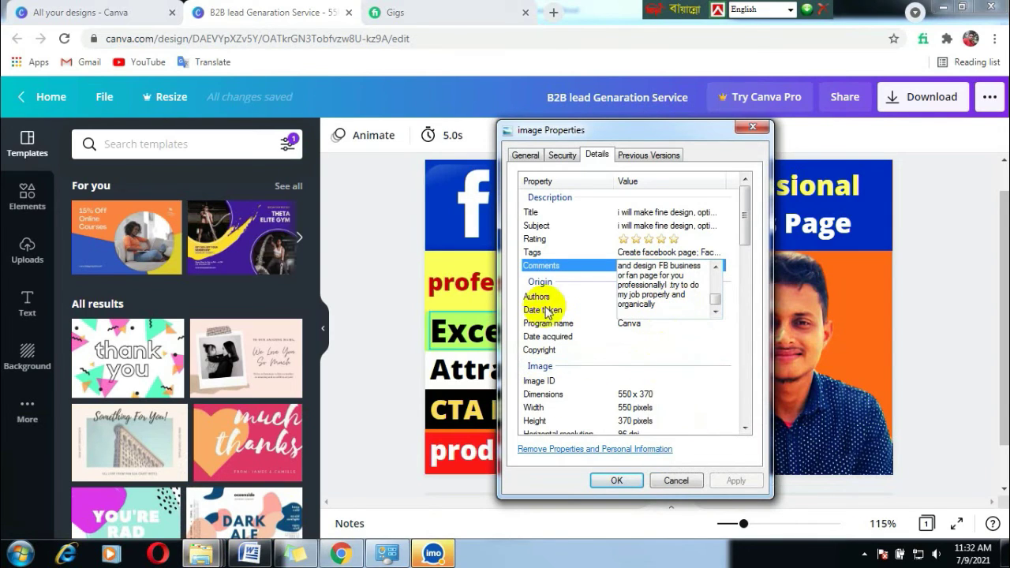
{"action": "left_click", "coordinate": [711, 350]}
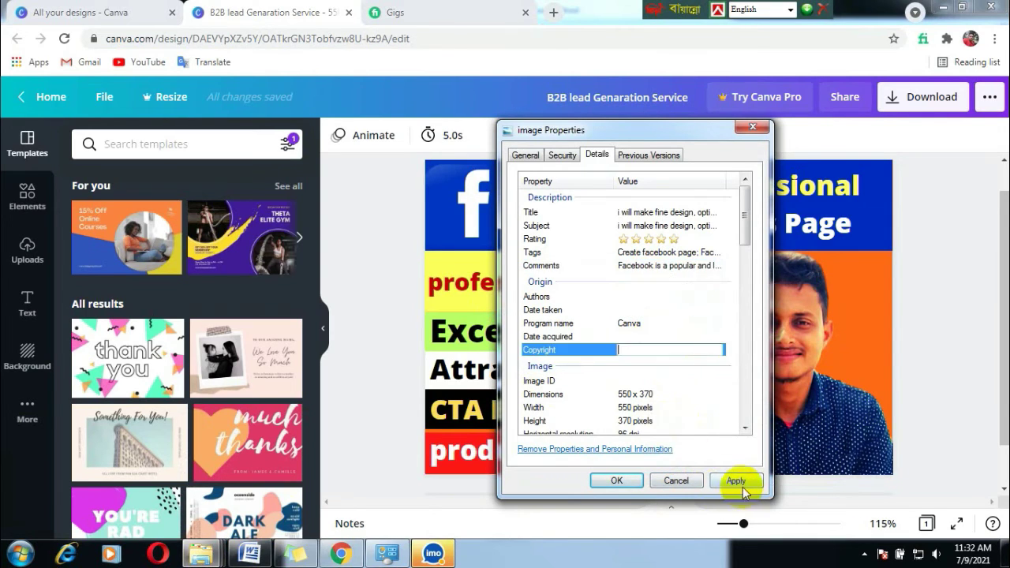
{"action": "left_click", "coordinate": [739, 481]}
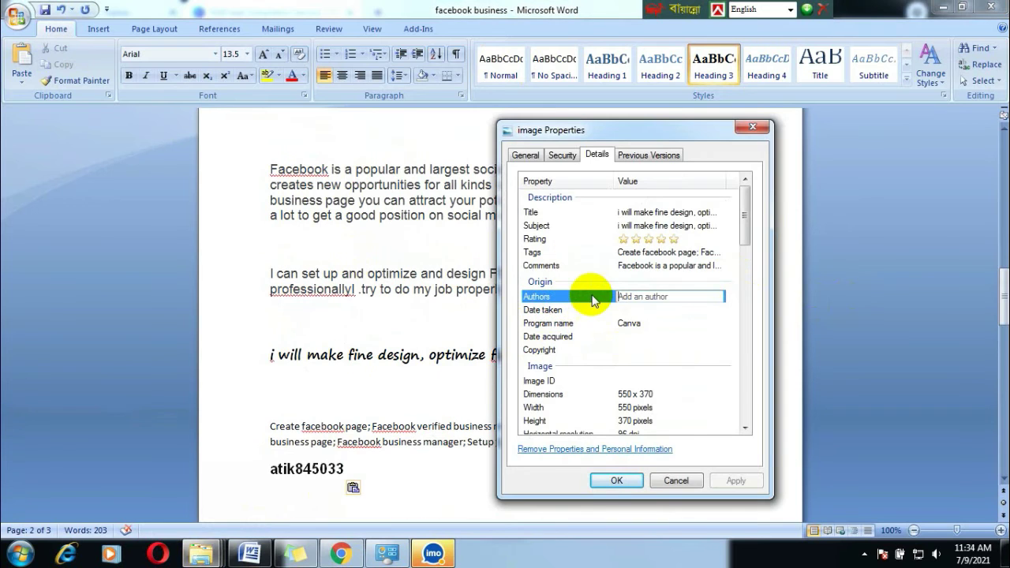
Open the Authors property for entry, move the dialog aside and copy the account username below the keyword list in Word
{"action": "left_click", "coordinate": [651, 296]}
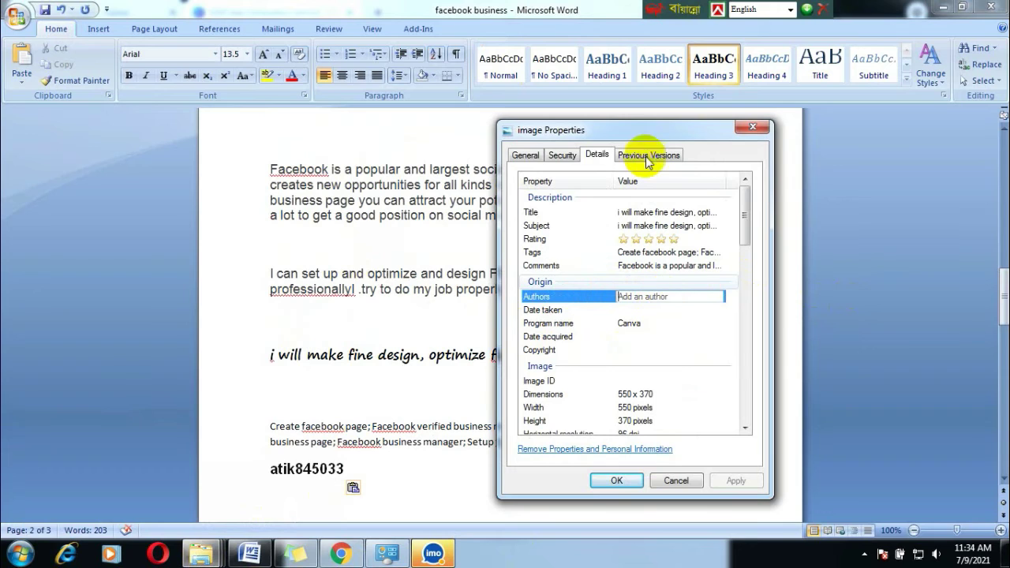
{"action": "left_click_drag", "start_coordinate": [666, 131], "coordinate": [612, 131]}
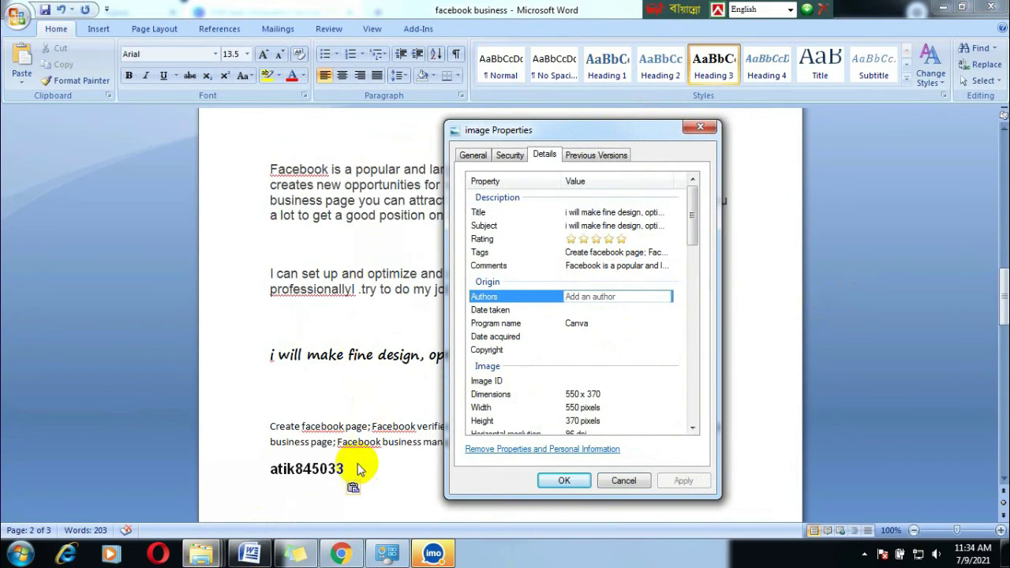
{"action": "left_click_drag", "start_coordinate": [270, 470], "coordinate": [295, 481]}
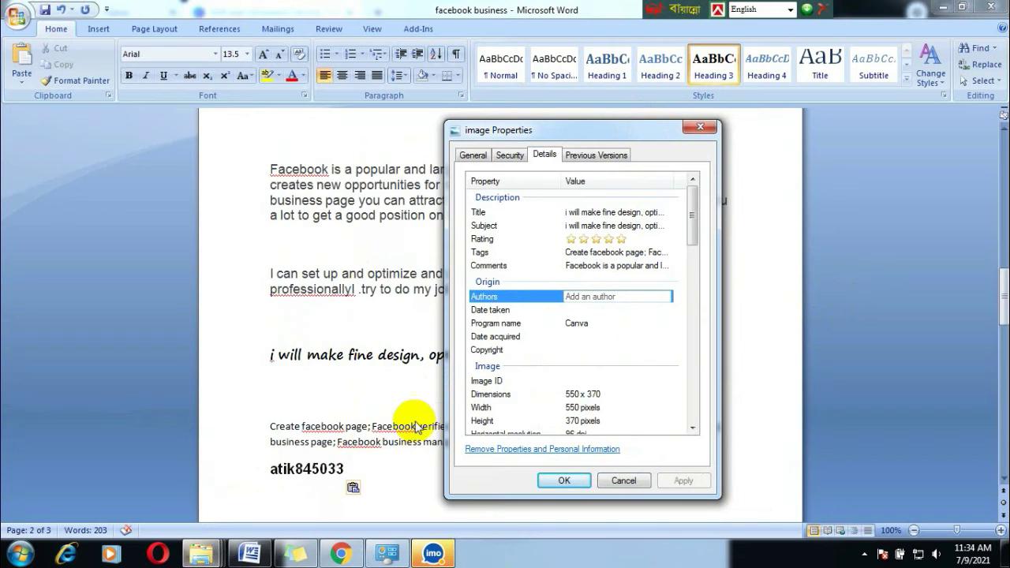
{"action": "left_click", "coordinate": [360, 468]}
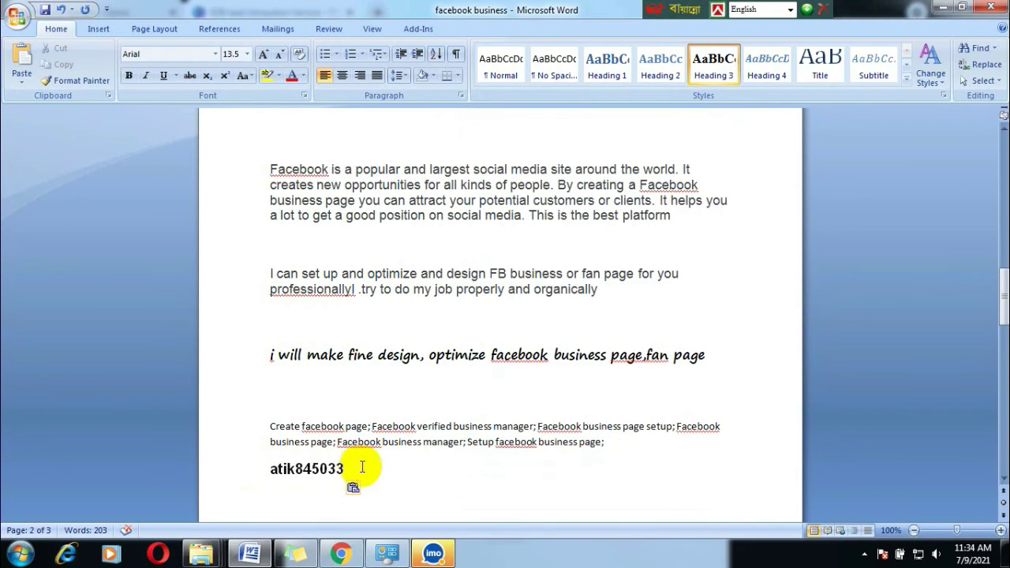
{"action": "left_click_drag", "start_coordinate": [372, 466], "coordinate": [289, 468]}
{"action": "right_click", "coordinate": [312, 476]}
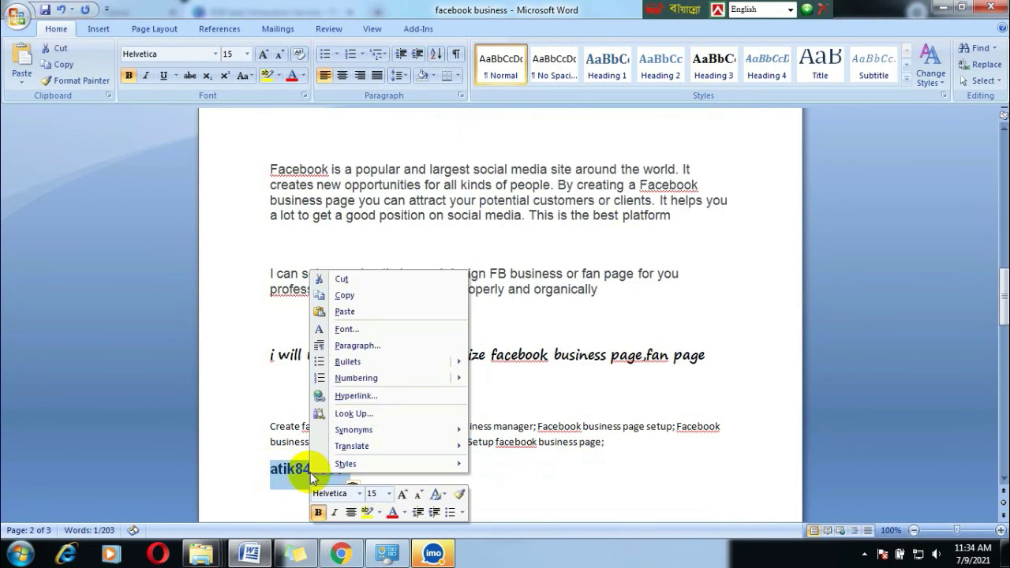
{"action": "left_click", "coordinate": [360, 296]}
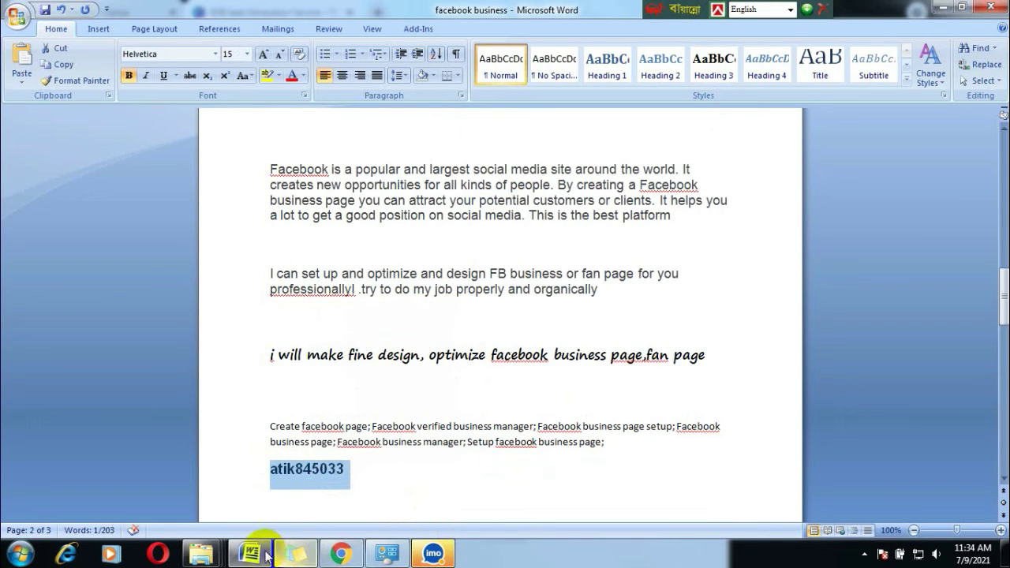
Return to the image Properties dialog, paste the copied username as the Authors value, apply it and close the dialog with the changes saved
{"action": "mouse_move", "coordinate": [209, 555]}
{"action": "left_click", "coordinate": [371, 497]}
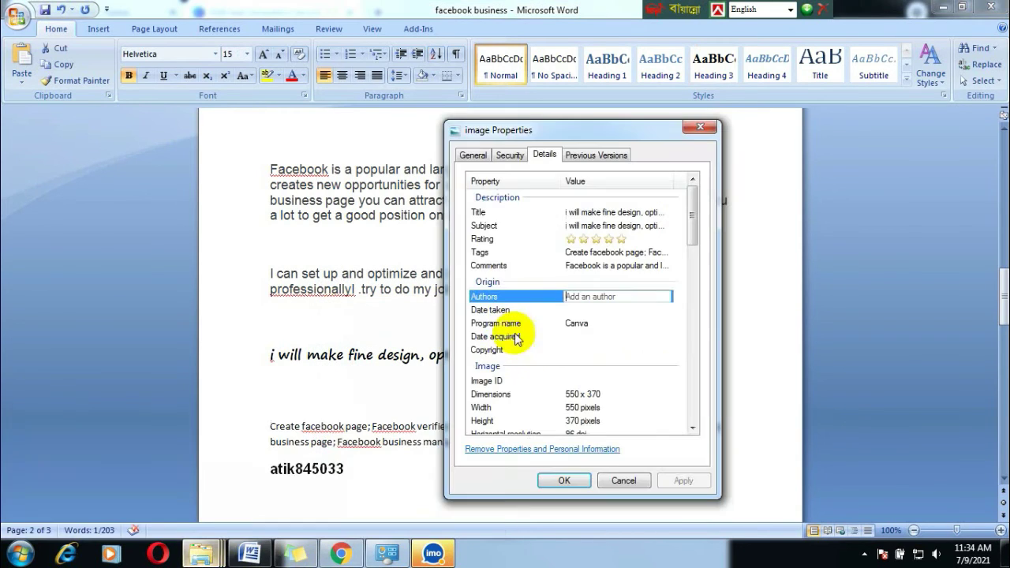
{"action": "right_click", "coordinate": [650, 295]}
{"action": "left_click", "coordinate": [684, 358]}
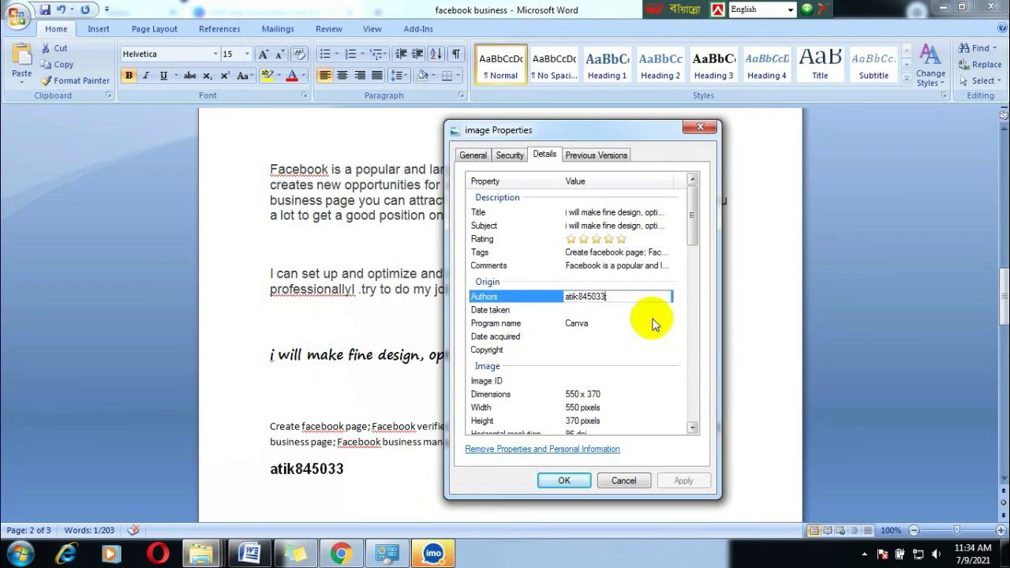
{"action": "left_click", "coordinate": [648, 325]}
{"action": "left_click", "coordinate": [681, 481]}
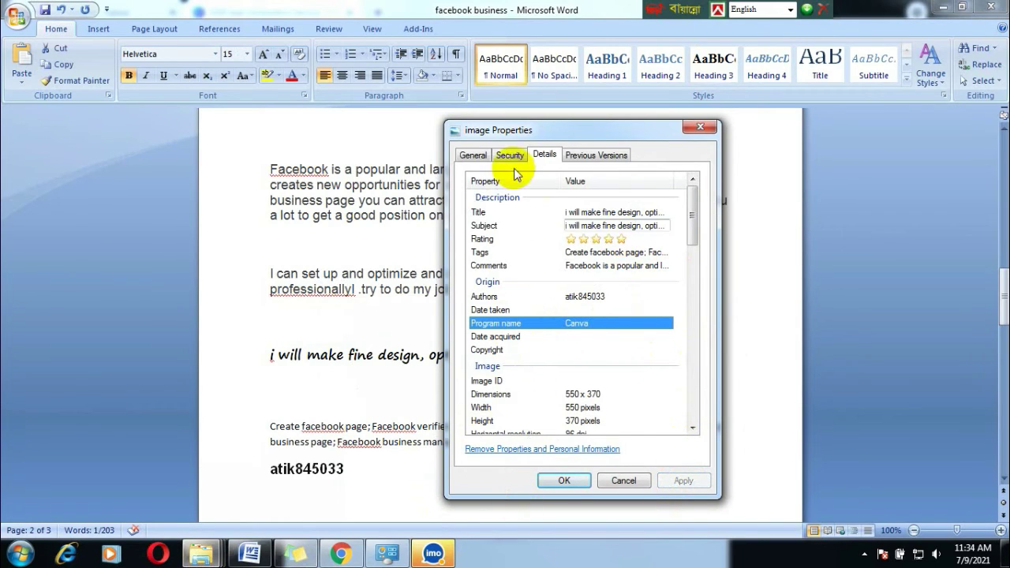
{"action": "scroll", "coordinate": [584, 249], "scroll_direction": "down", "scroll_amount": 2}
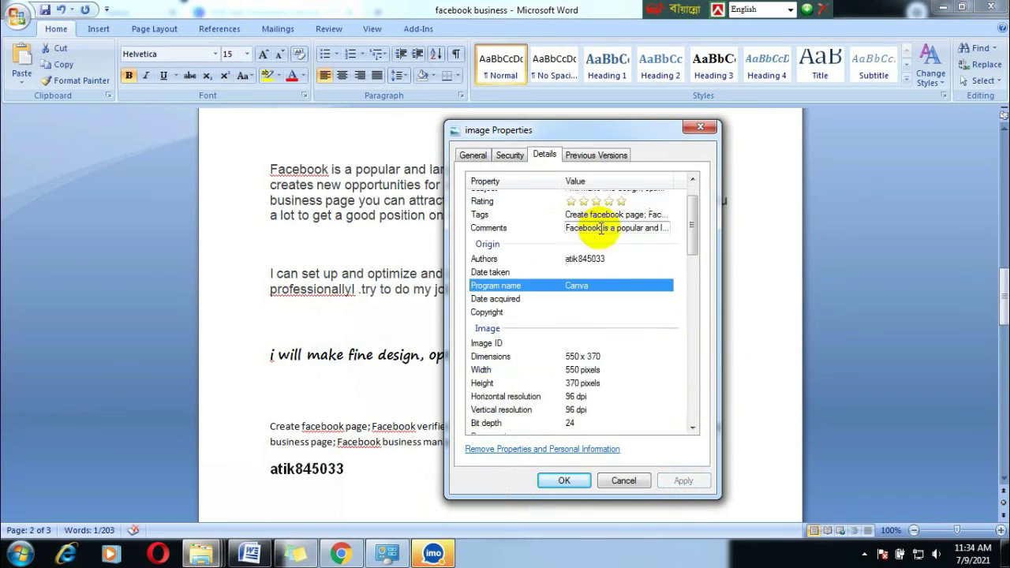
{"action": "left_click", "coordinate": [564, 481]}
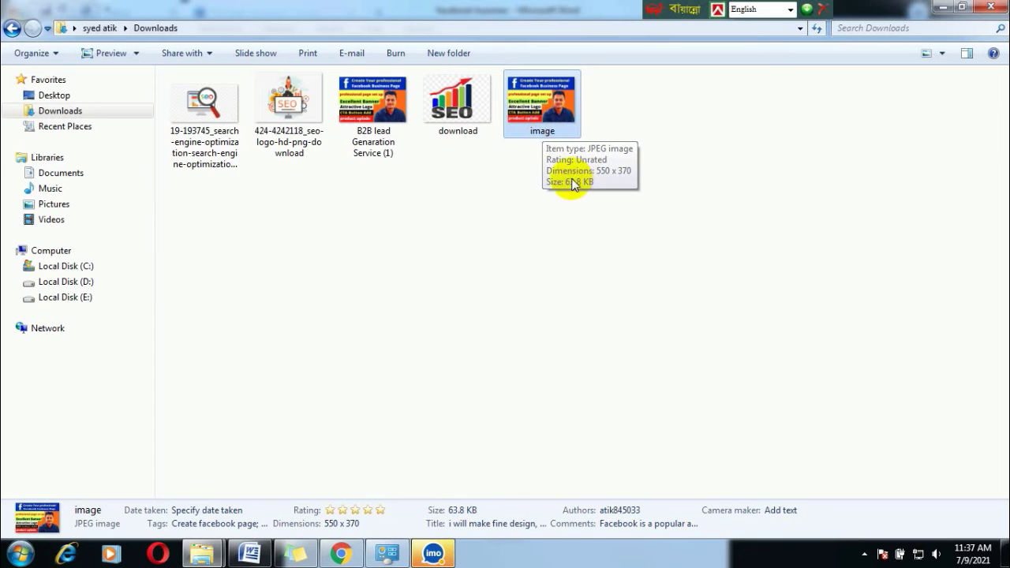
Switch to Word and copy the title line "i will make fine design, optimize facebook business page,fan page" for renaming the image file
{"action": "right_click", "coordinate": [551, 134]}
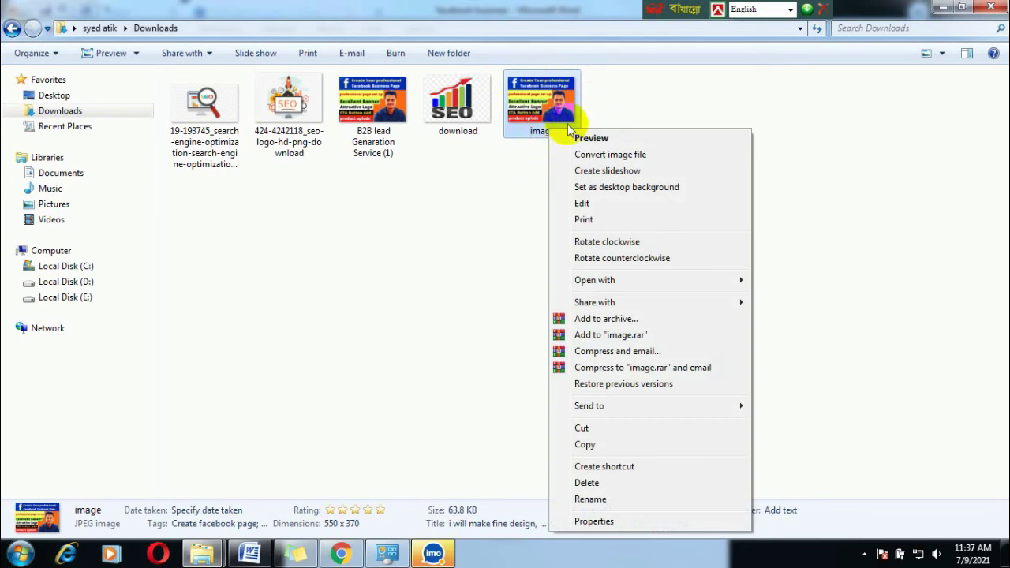
{"action": "left_click", "coordinate": [603, 502]}
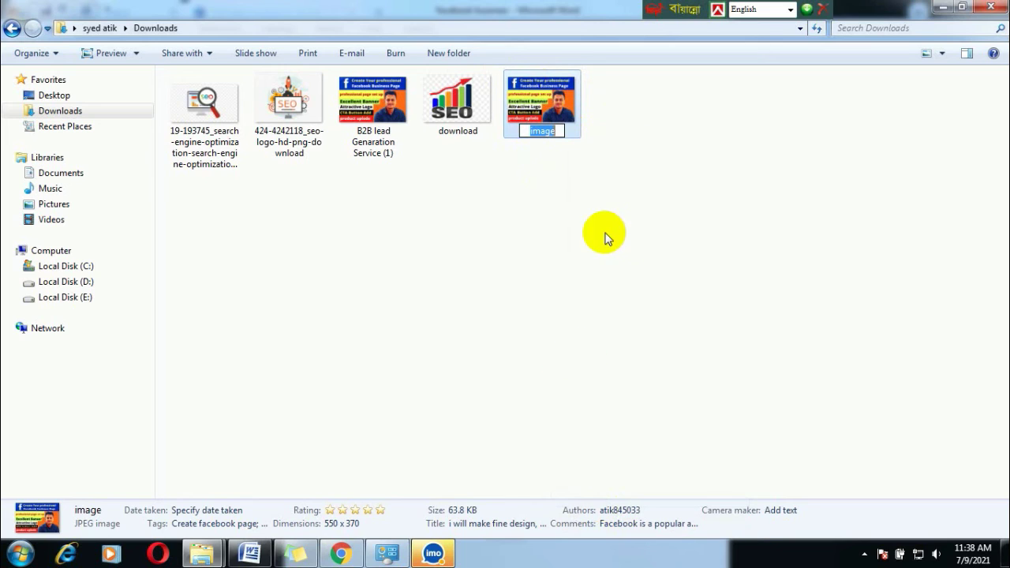
{"action": "left_click", "coordinate": [249, 555]}
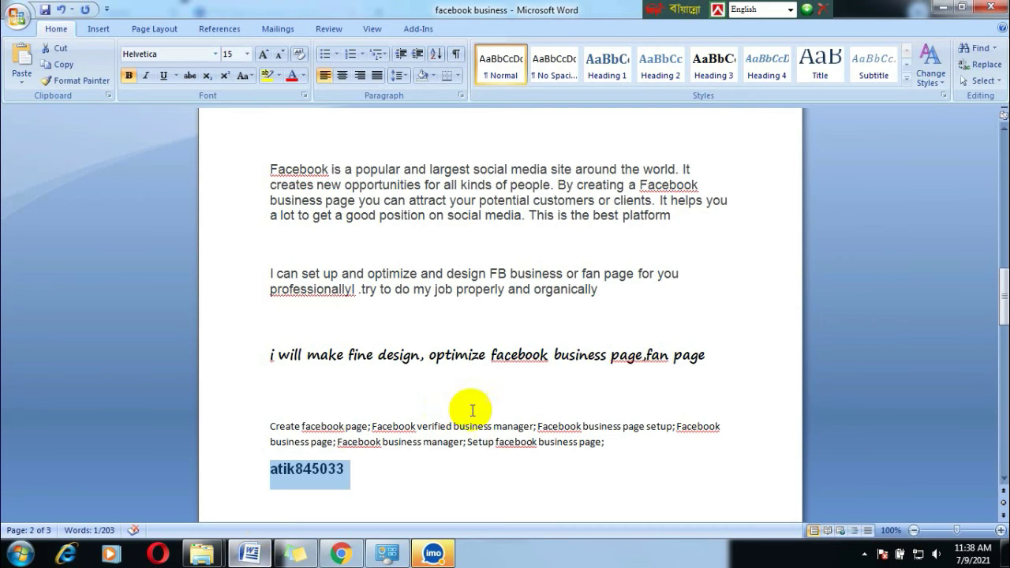
{"action": "left_click_drag", "start_coordinate": [264, 355], "coordinate": [688, 355]}
{"action": "right_click", "coordinate": [692, 345]}
{"action": "left_click", "coordinate": [715, 155]}
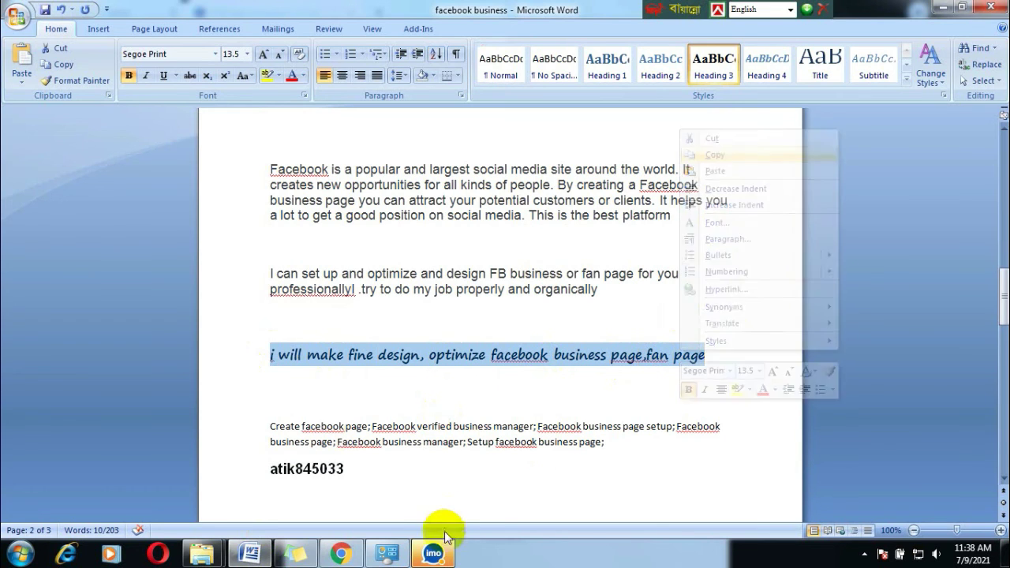
Return to the Downloads folder, rename the file "image" with the copied title line and refresh the folder
{"action": "mouse_move", "coordinate": [208, 557]}
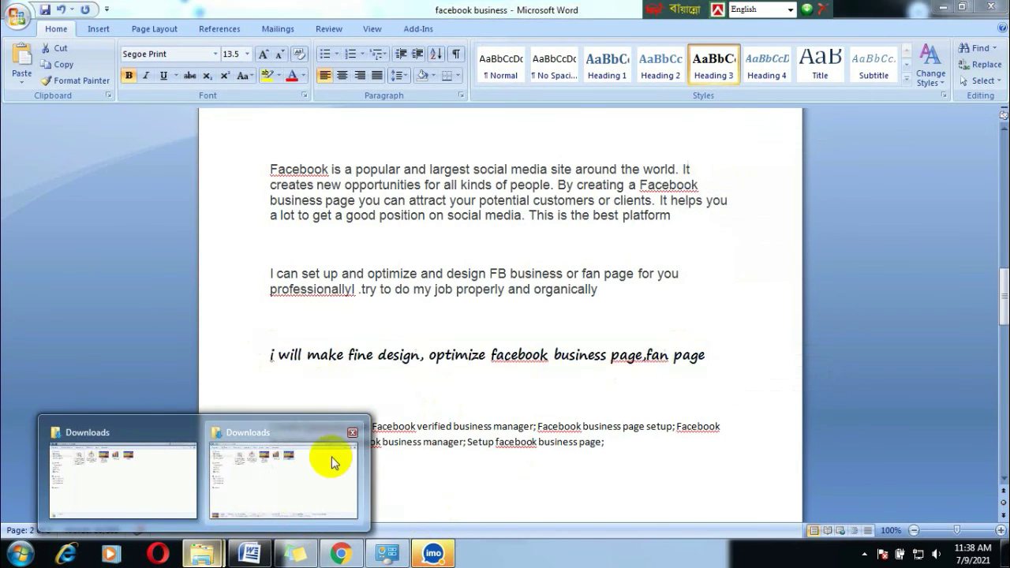
{"action": "left_click", "coordinate": [331, 463]}
{"action": "right_click", "coordinate": [556, 128]}
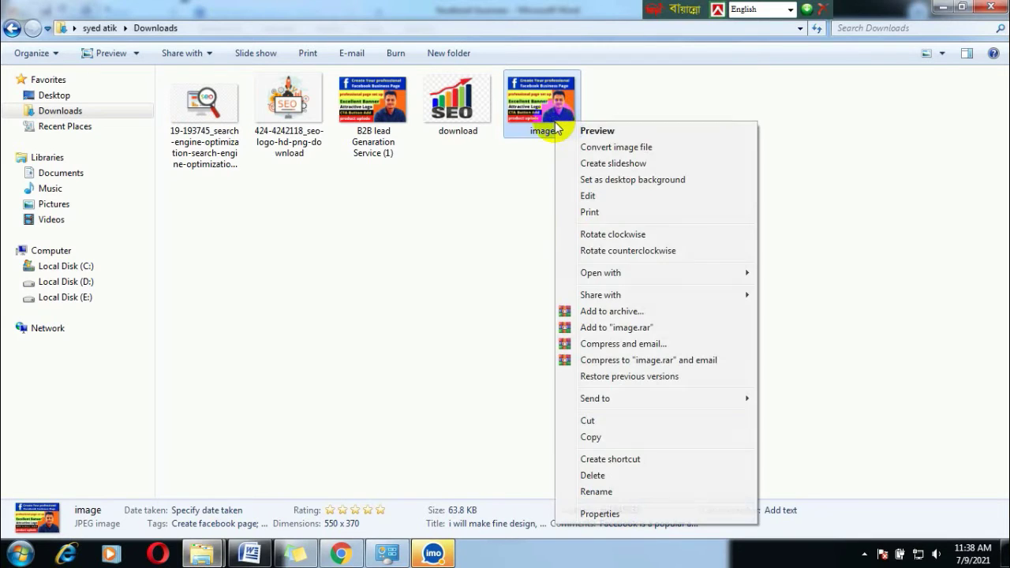
{"action": "left_click", "coordinate": [596, 492]}
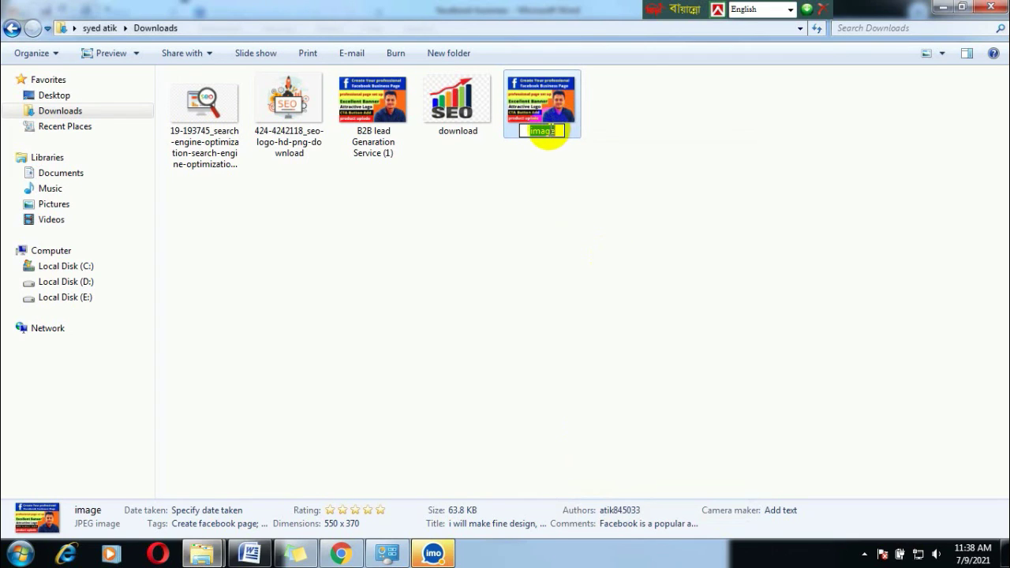
{"action": "right_click", "coordinate": [548, 128]}
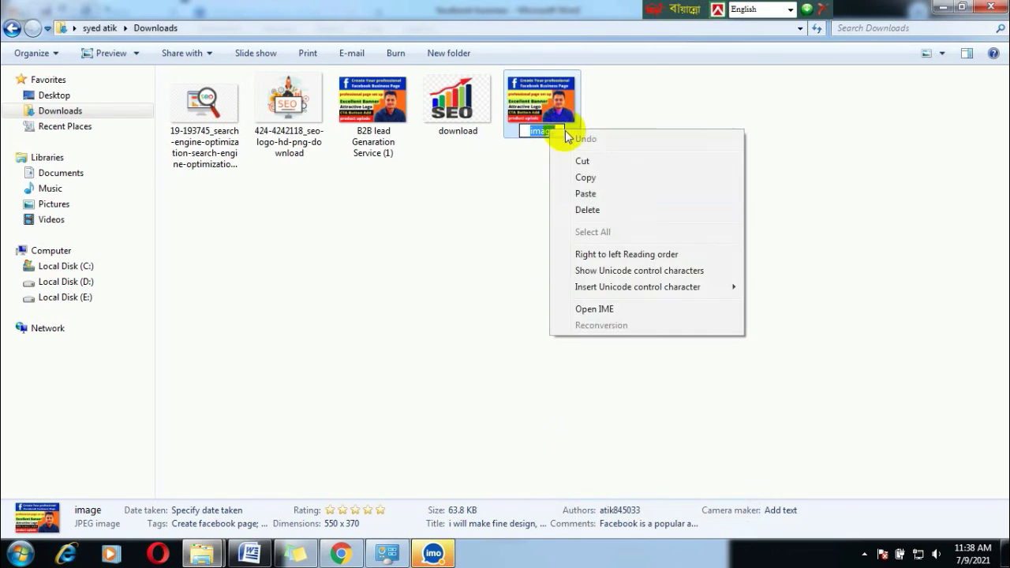
{"action": "left_click", "coordinate": [616, 196]}
{"action": "left_click", "coordinate": [683, 202]}
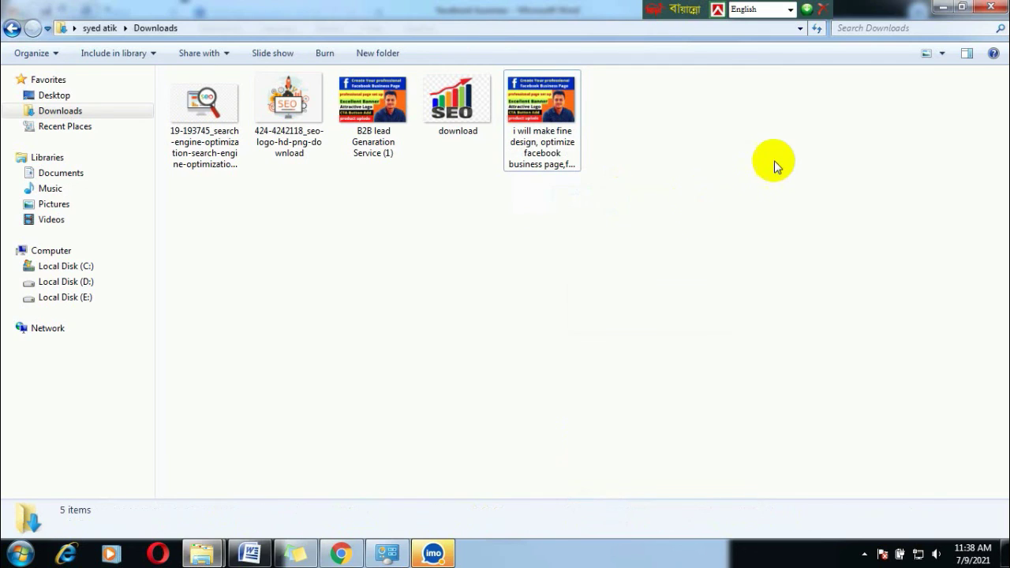
{"action": "right_click", "coordinate": [605, 286]}
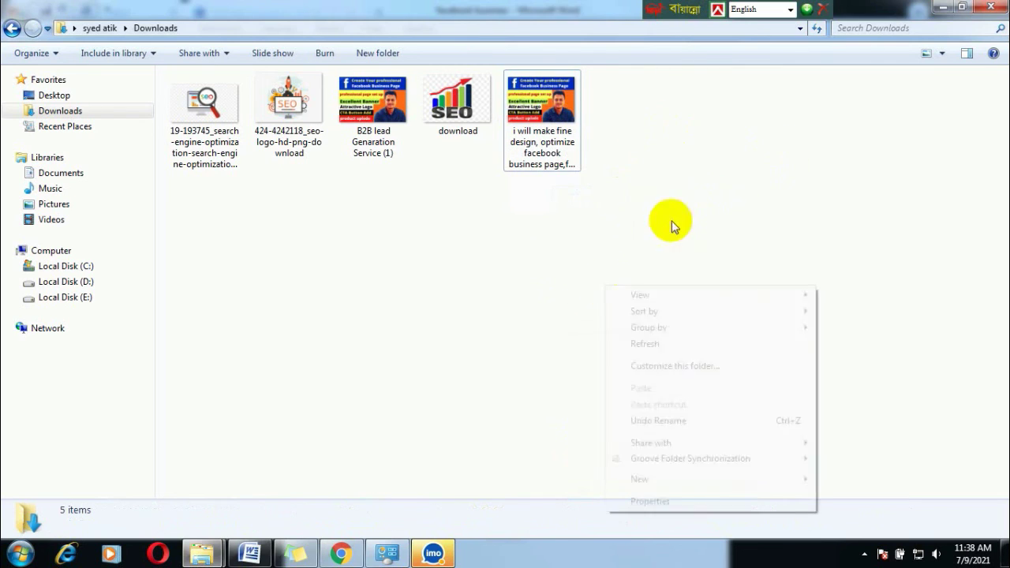
{"action": "left_click", "coordinate": [661, 347]}
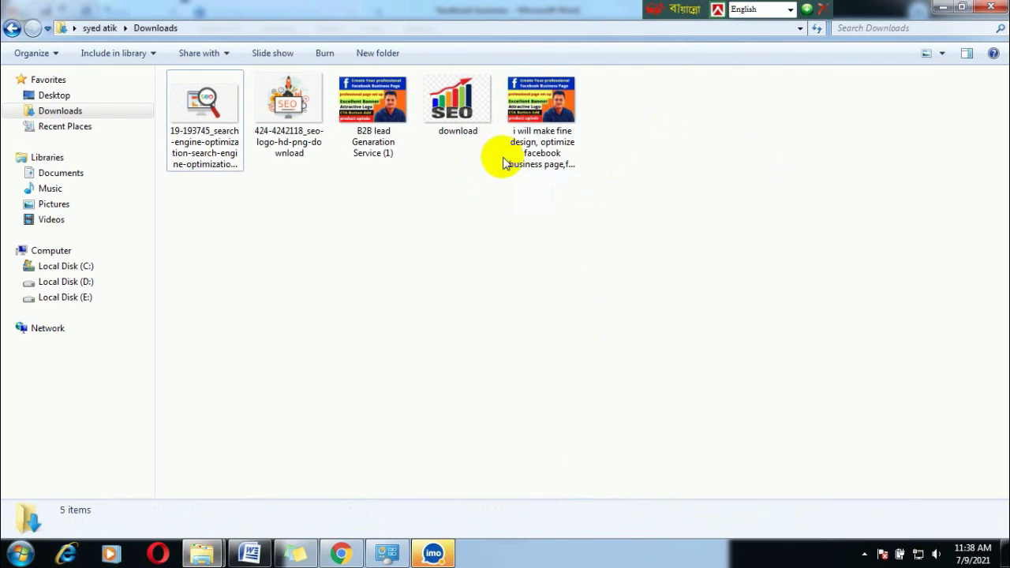
Review the renamed image's detailed properties, including title, subject, rating, tags, comments and authors, and close the dialog
{"action": "right_click", "coordinate": [564, 135]}
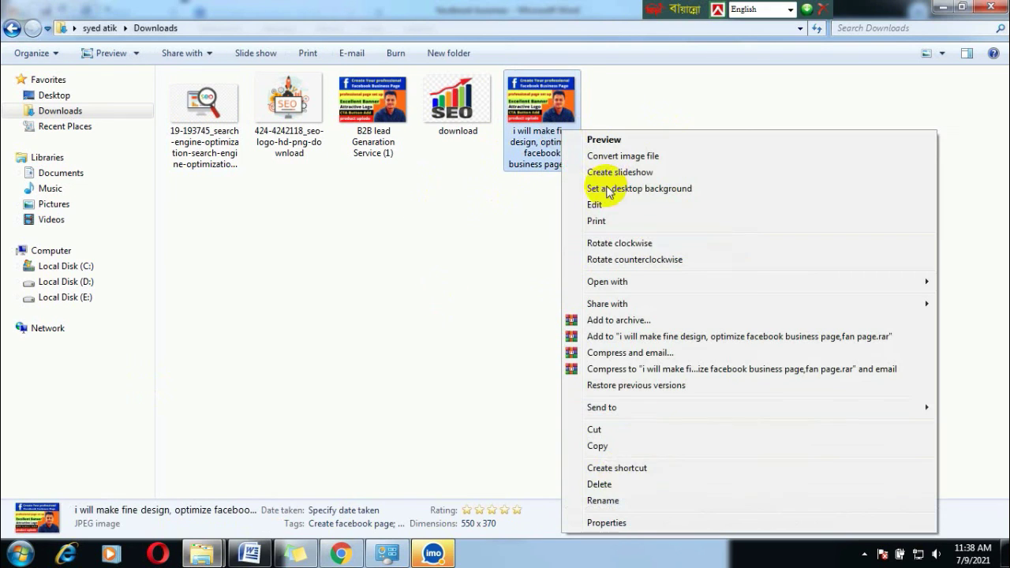
{"action": "left_click", "coordinate": [624, 525]}
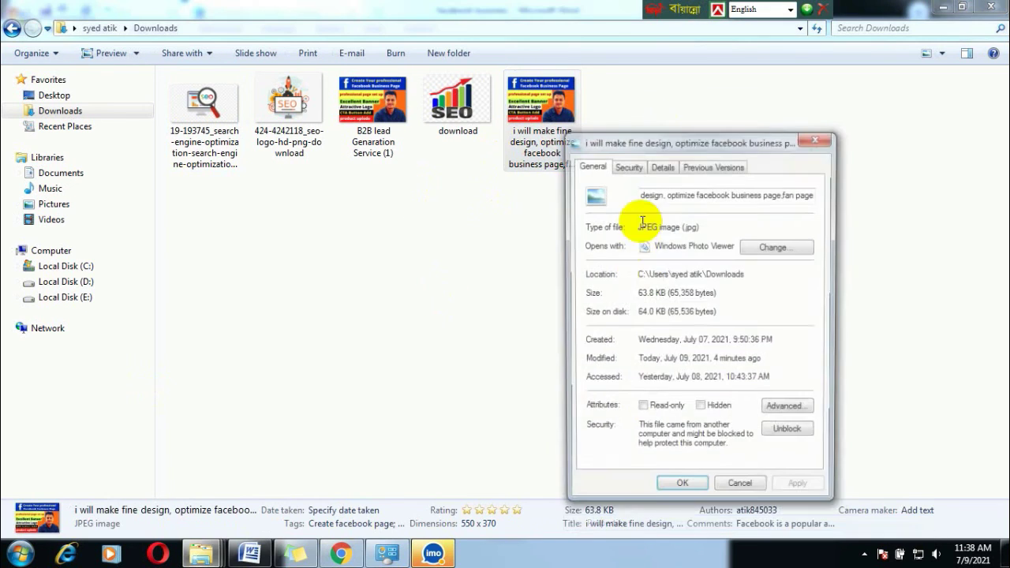
{"action": "left_click", "coordinate": [662, 165]}
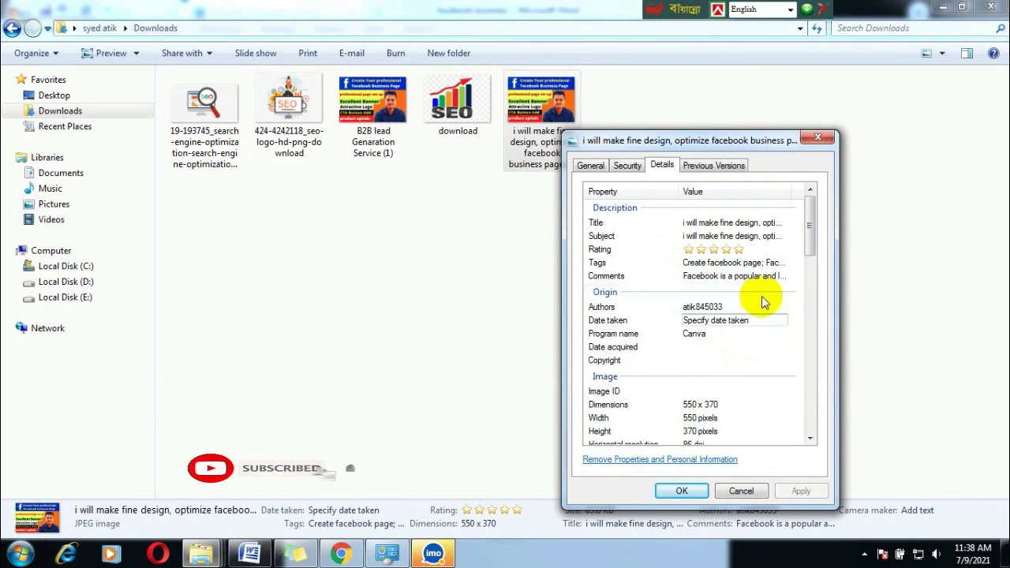
{"action": "left_click", "coordinate": [682, 491]}
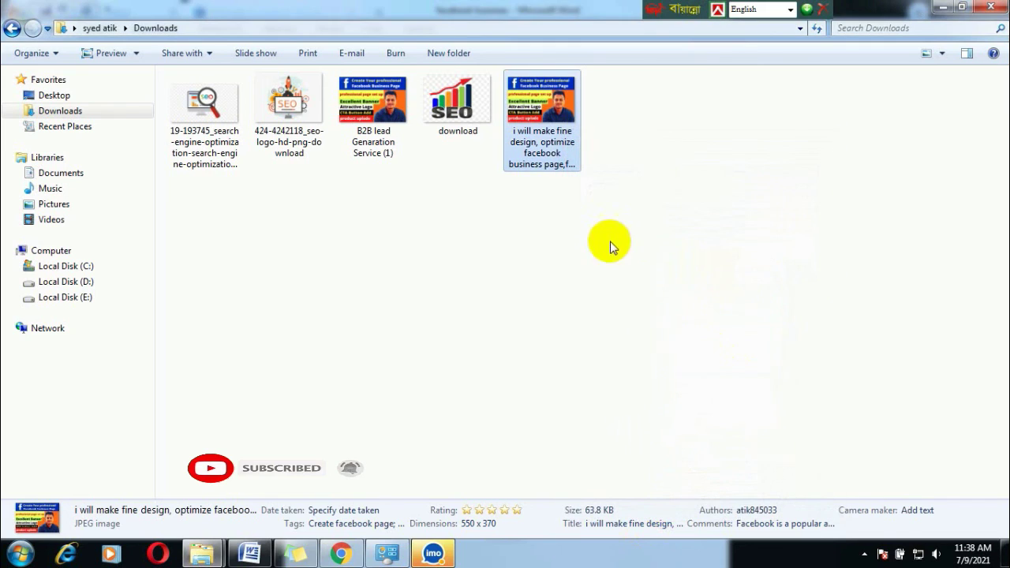